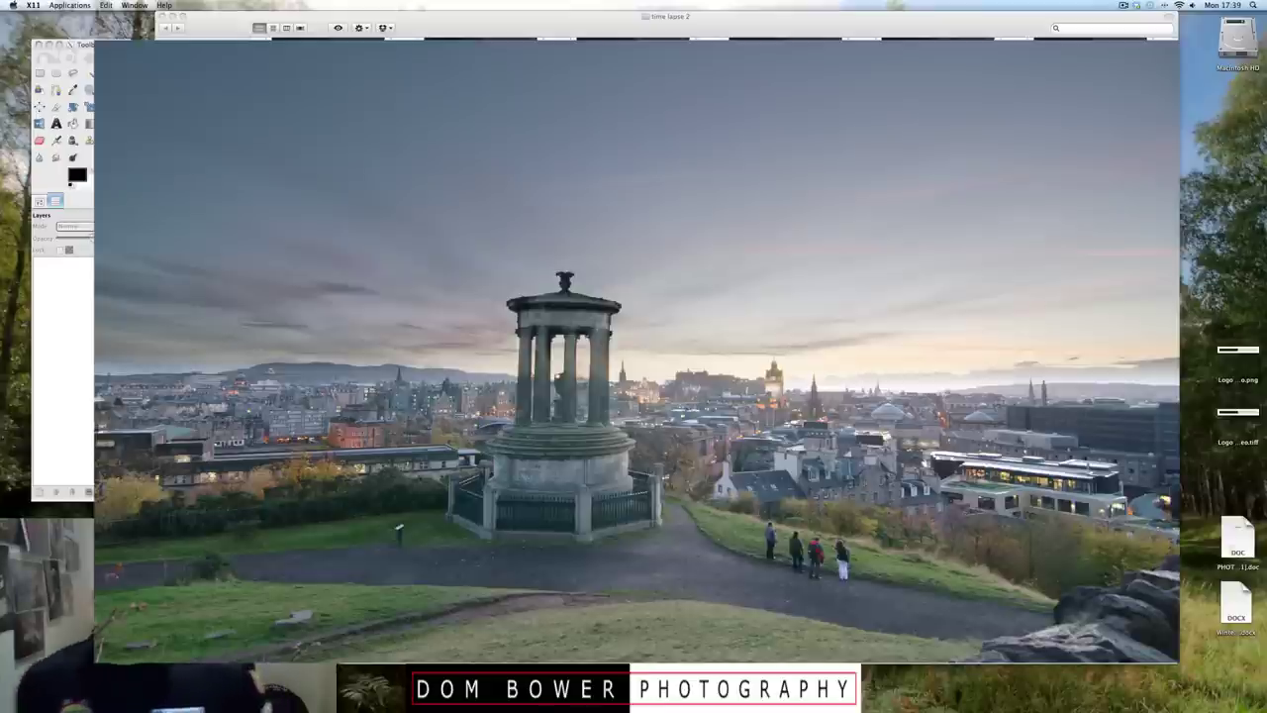
Step: Close the time lapse 2 Finder window and switch back to GIMP
click(194, 18)
click(162, 17)
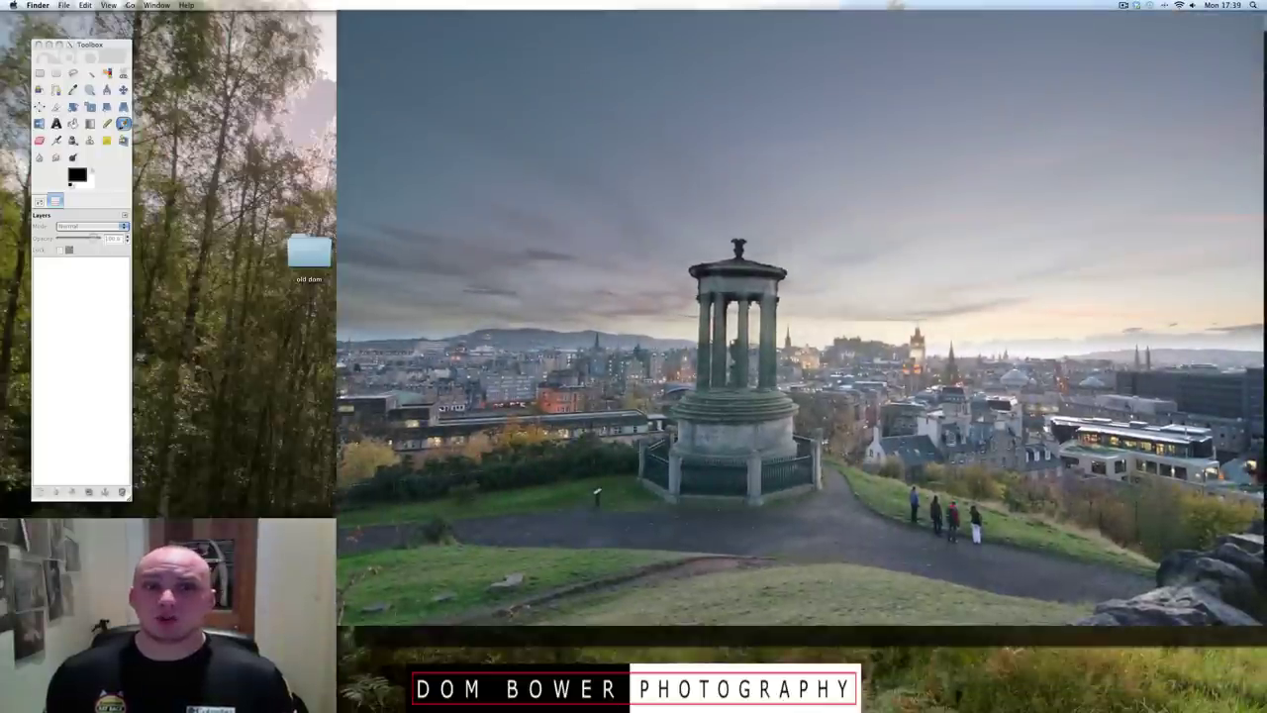
key(super+Tab)
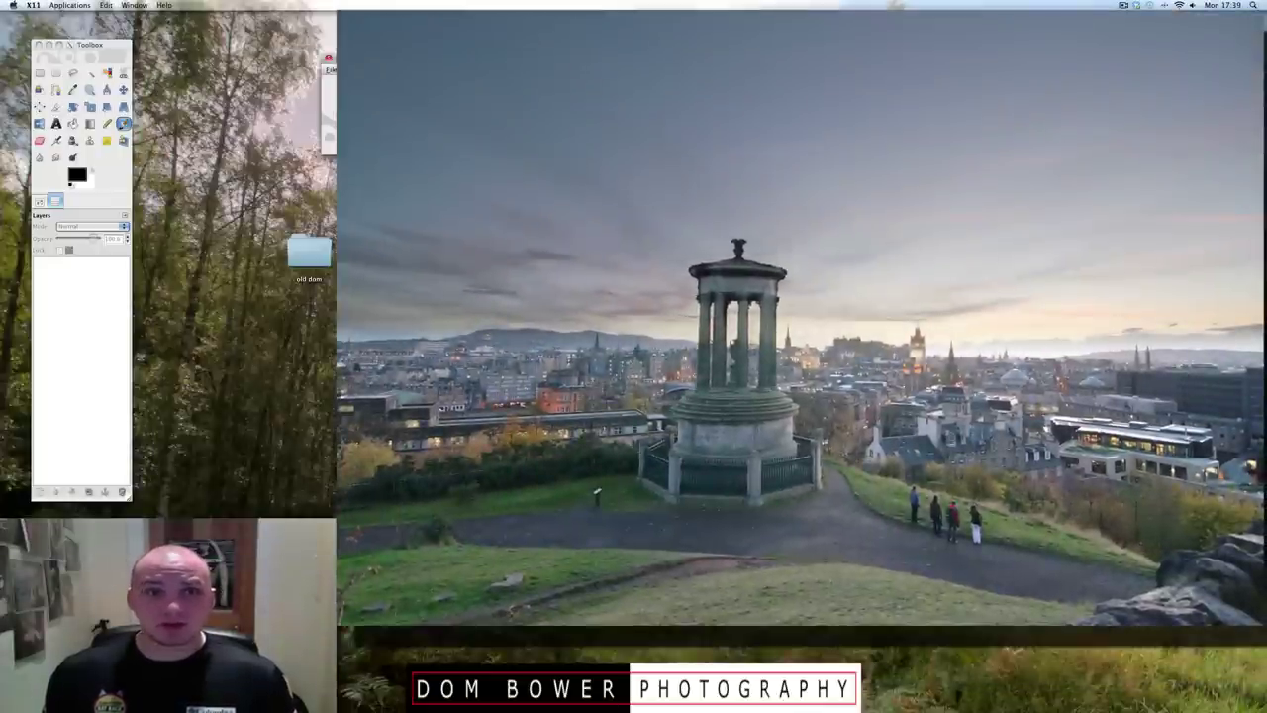
Step: Open the raw photos _DOM7515.NEF and _DOM7516.NEF together from the 2010-10-30 pictures folder
key(ctrl+o)
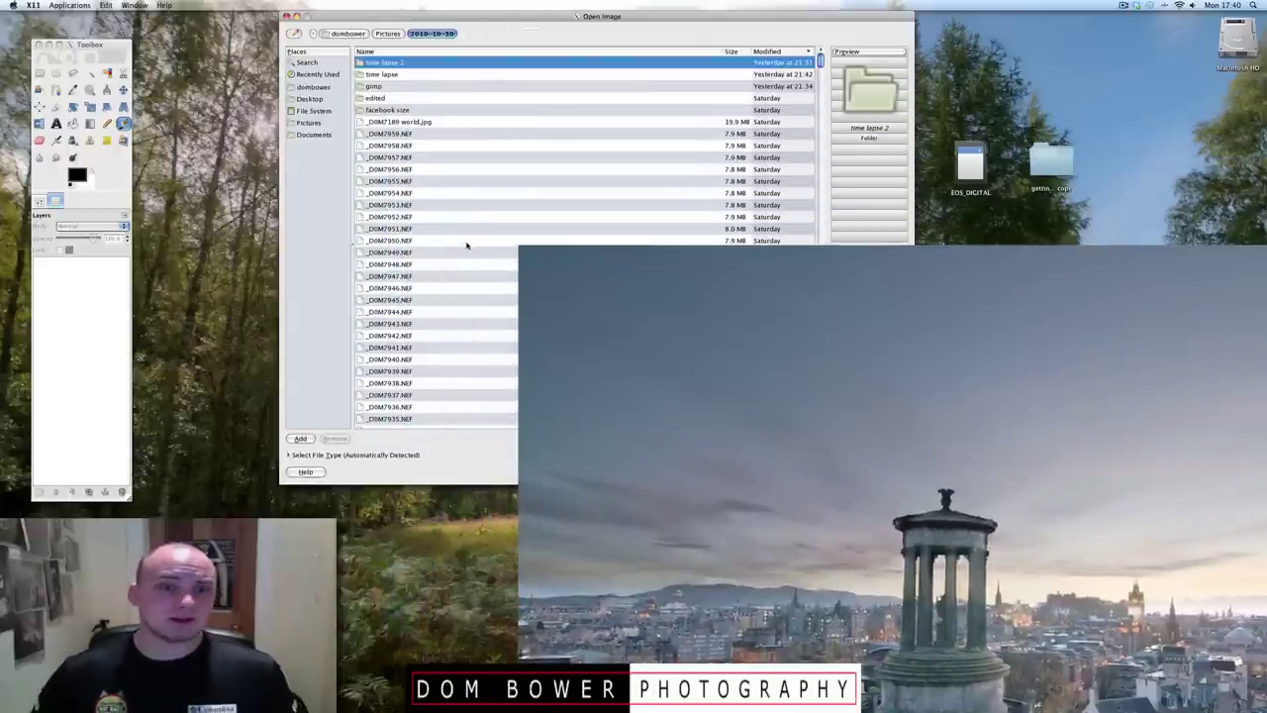
scroll(467, 245, down, 10)
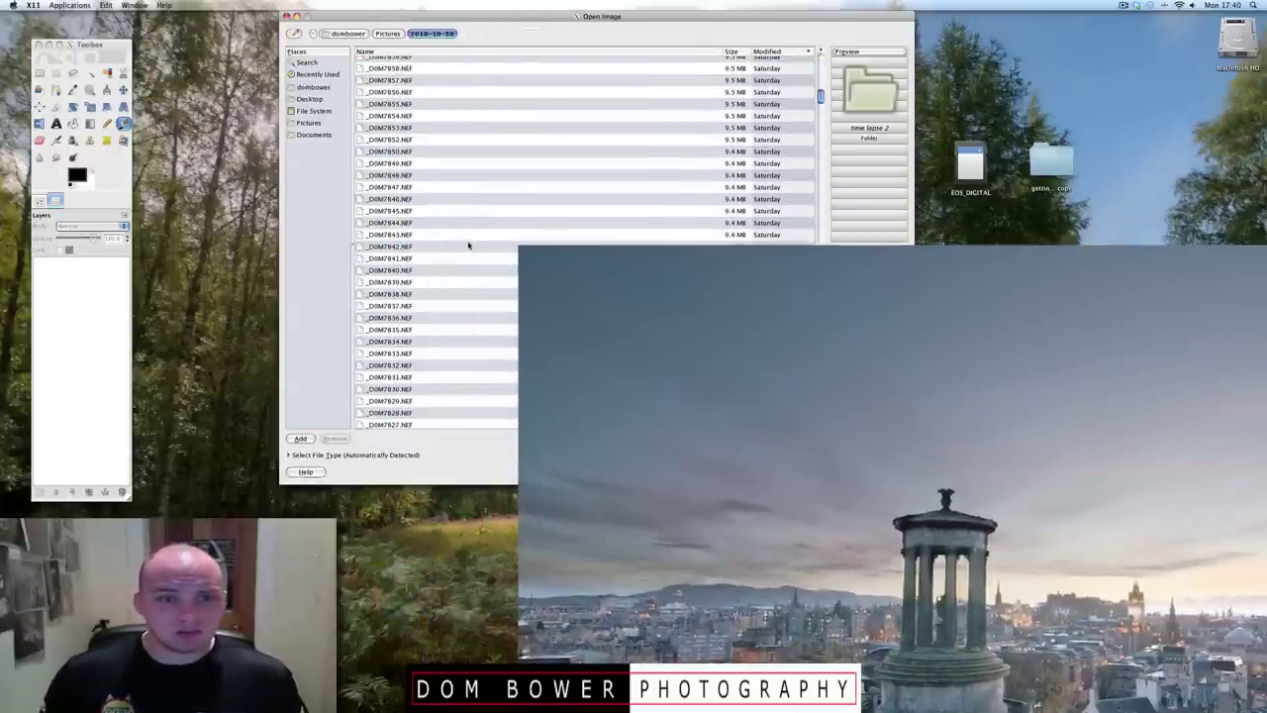
scroll(468, 246, down, 10)
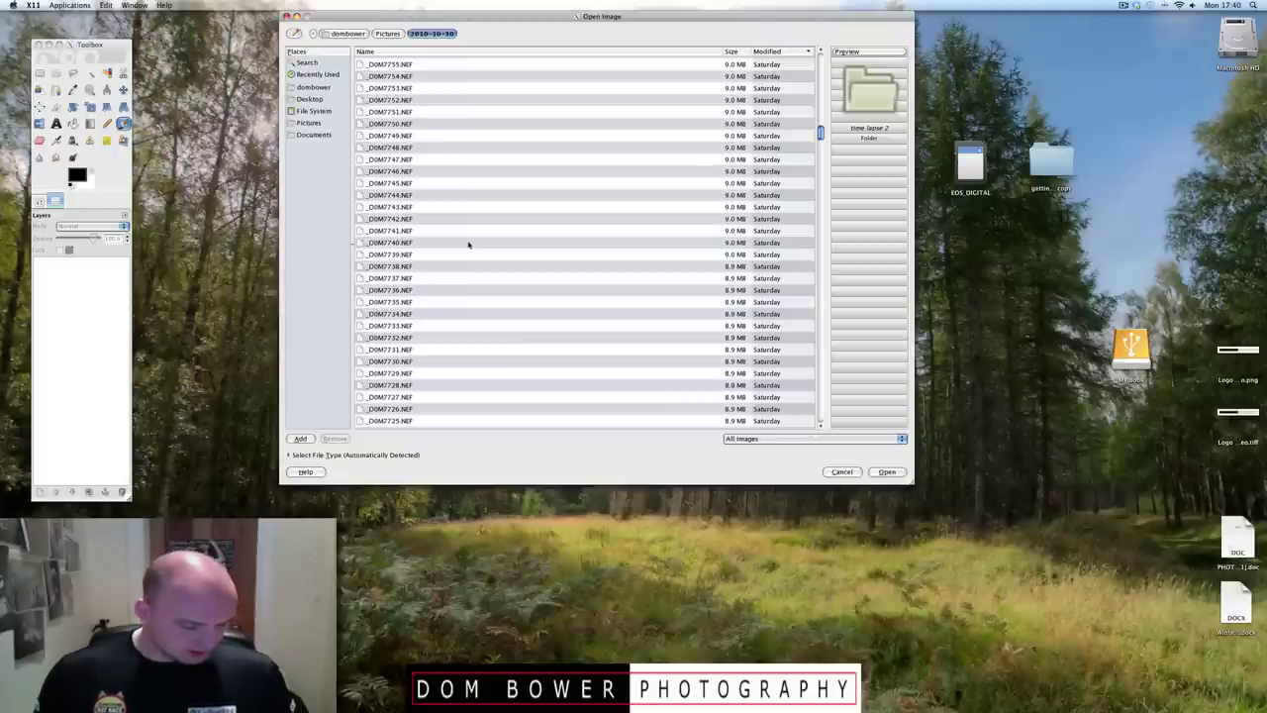
click(393, 301)
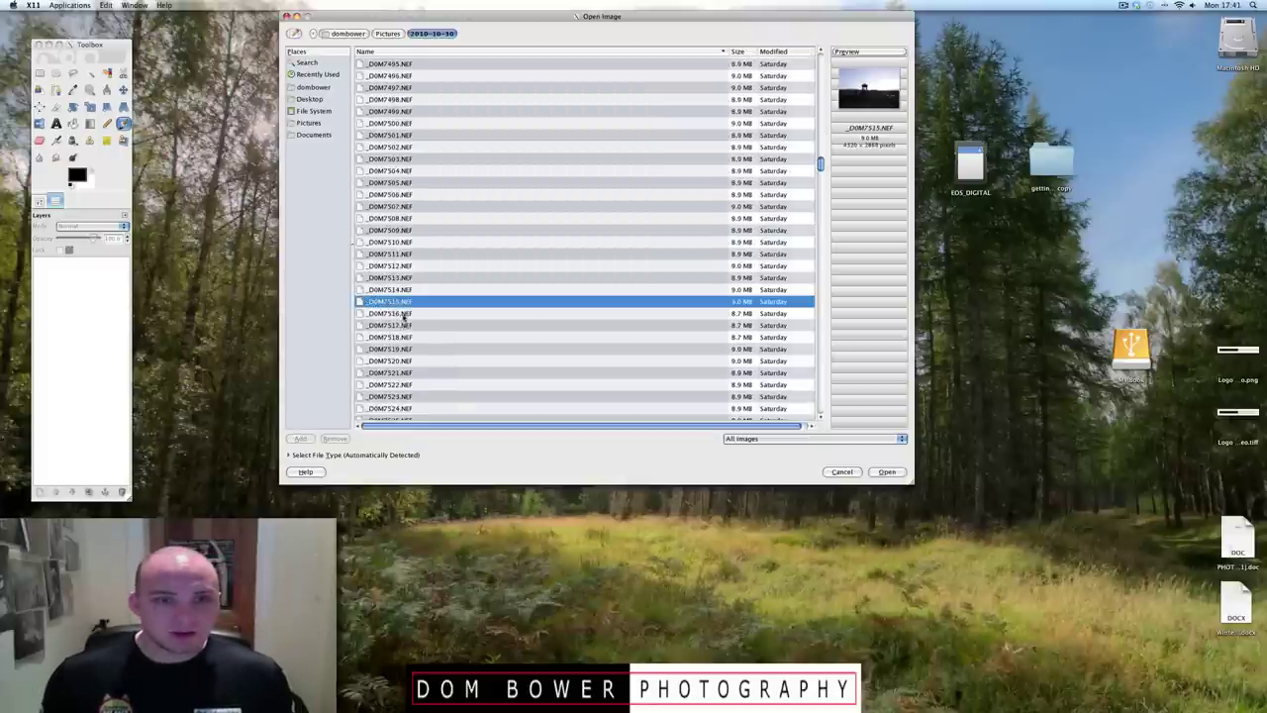
shift+click(390, 313)
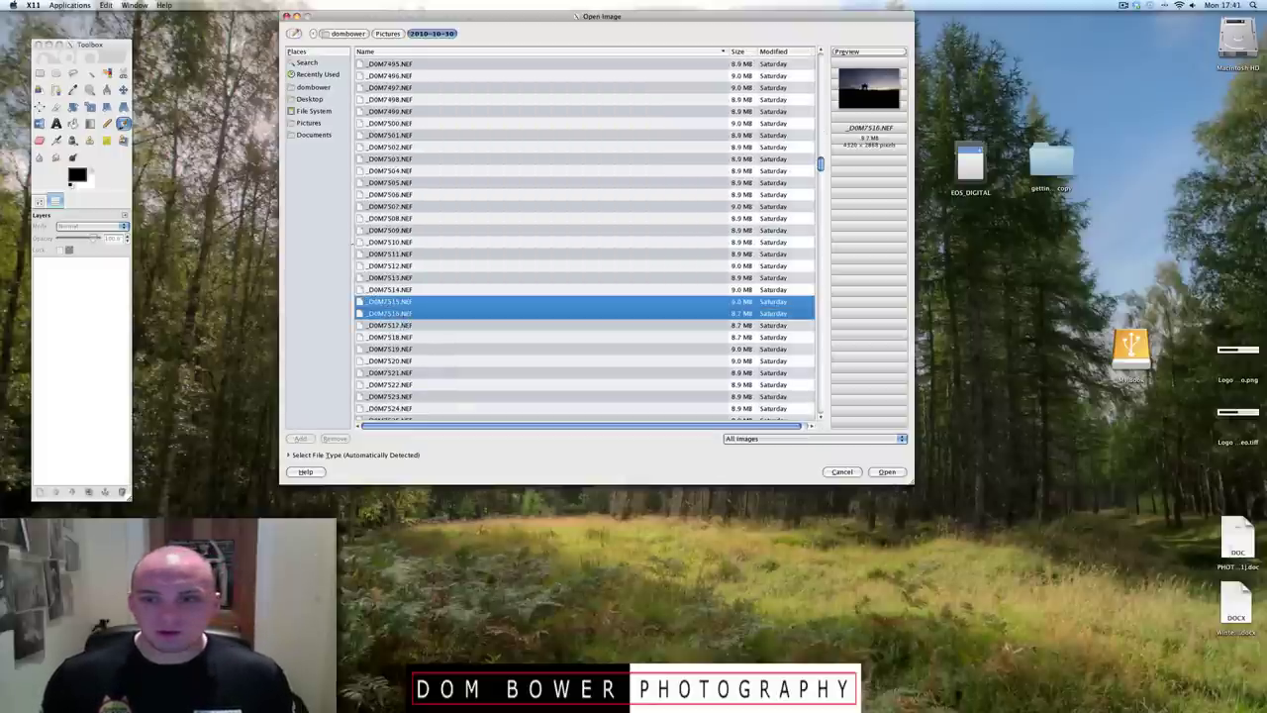
click(887, 472)
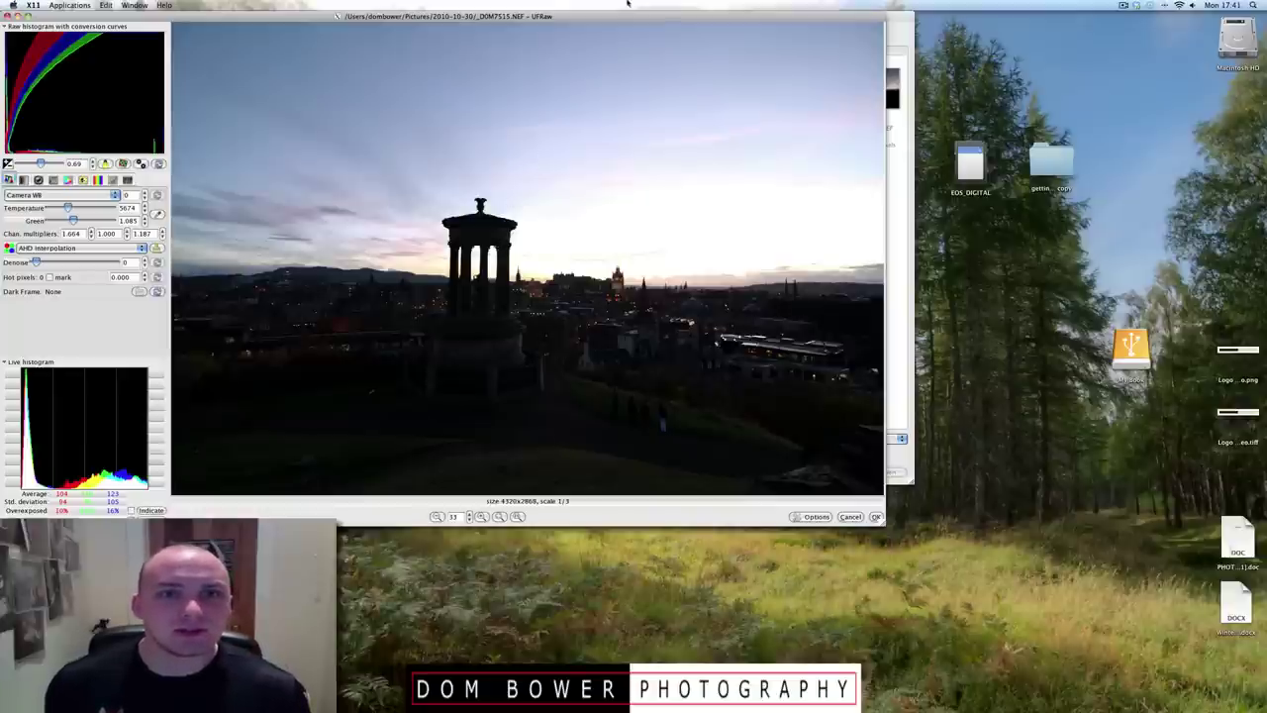
Step: Set the raw exposure of _DOM7515.NEF to 3.26 to brighten the foreground, and import the photo
drag(619, 14, 899, 23)
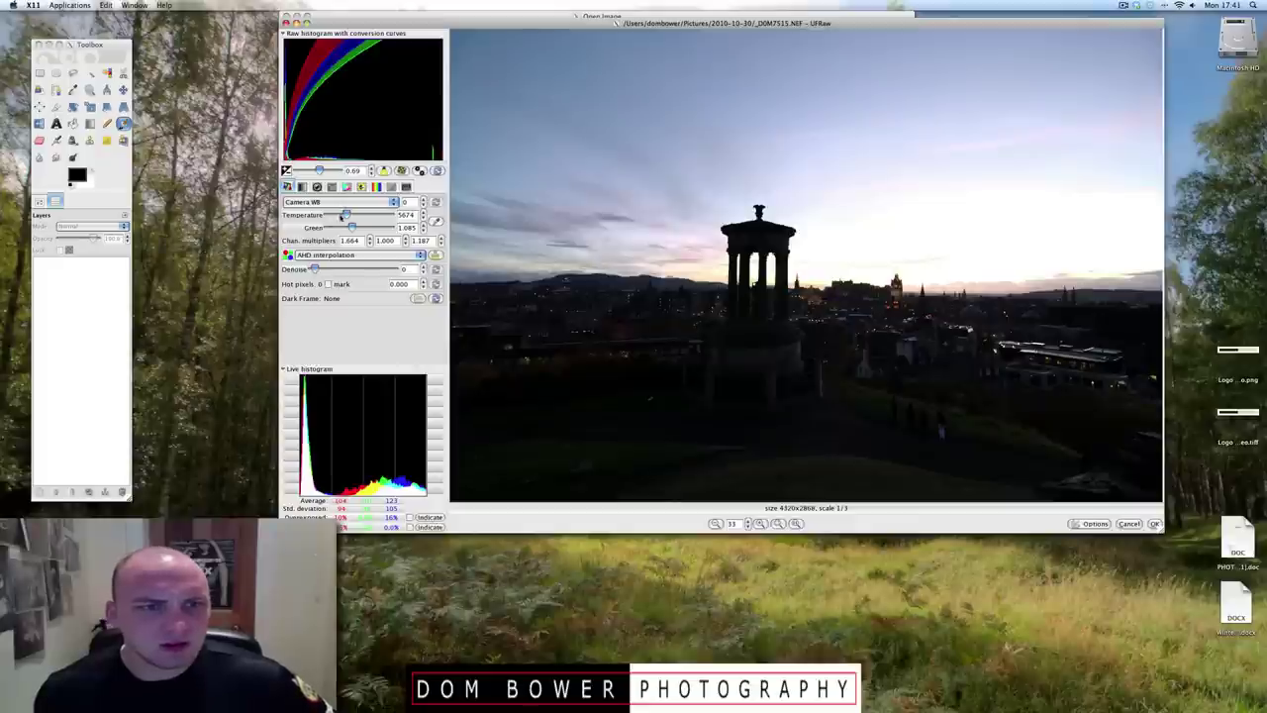
drag(319, 170, 328, 170)
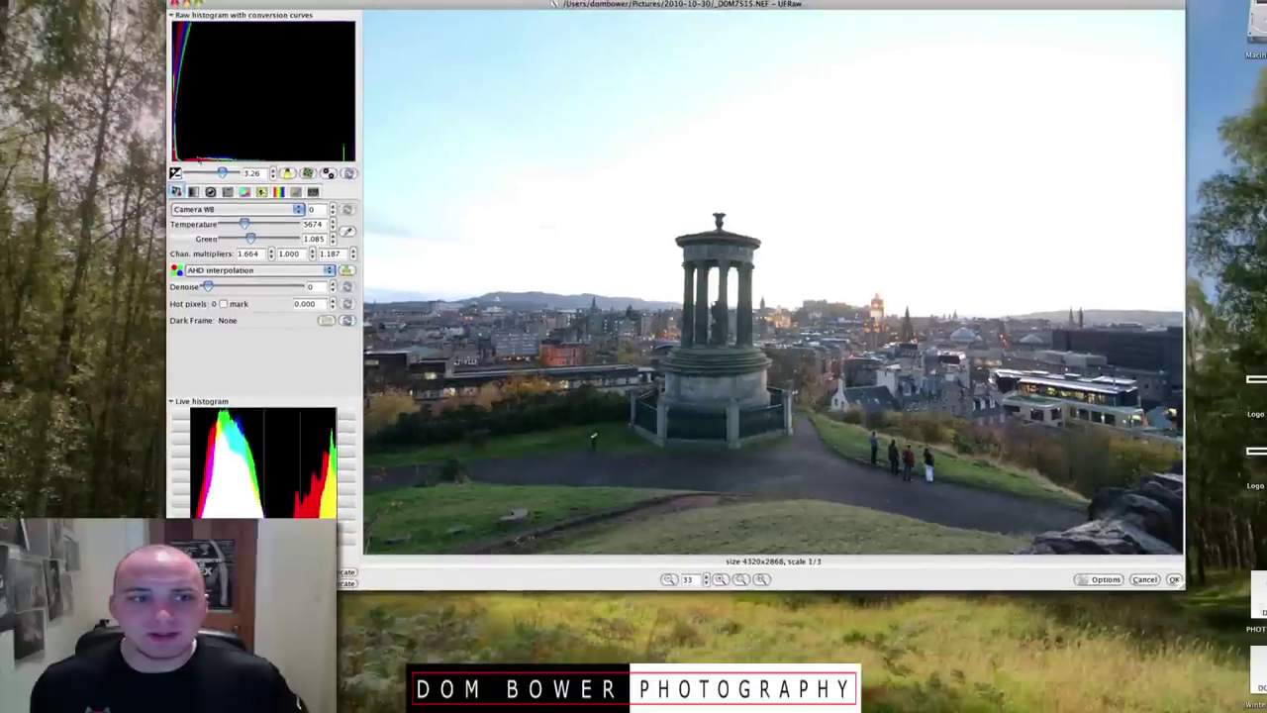
drag(222, 174, 211, 174)
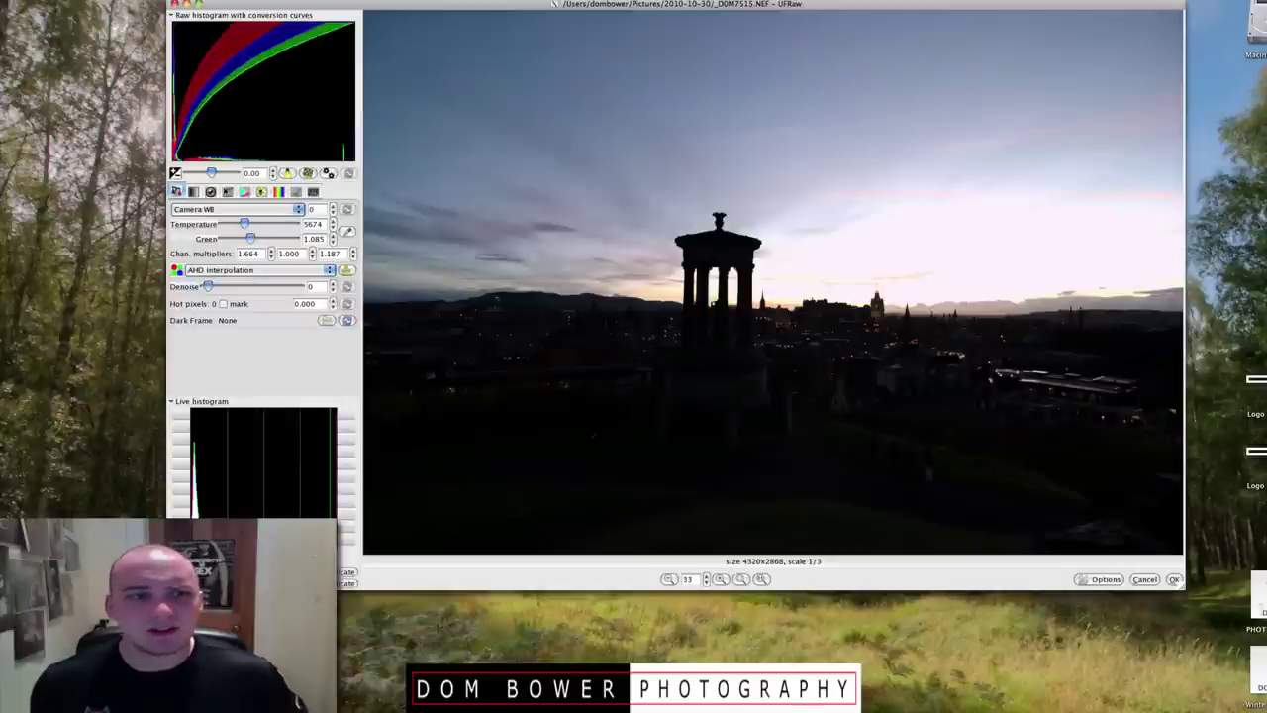
drag(210, 172, 223, 173)
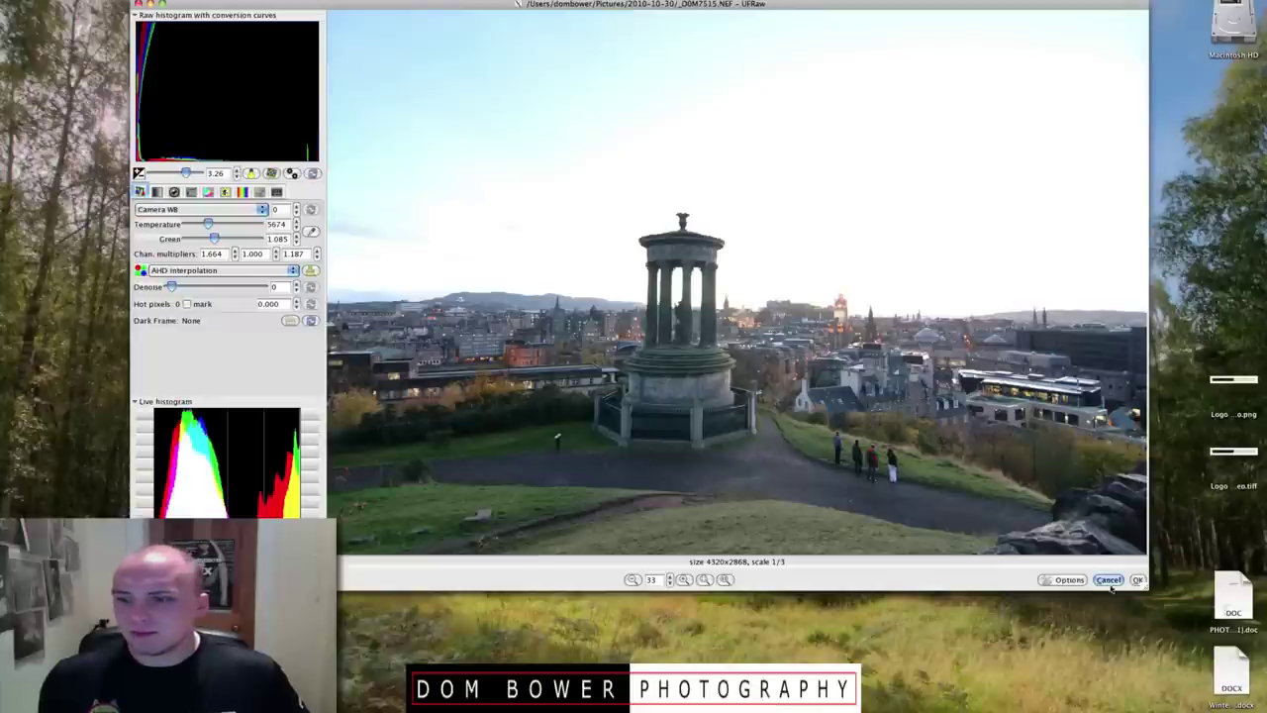
click(1067, 580)
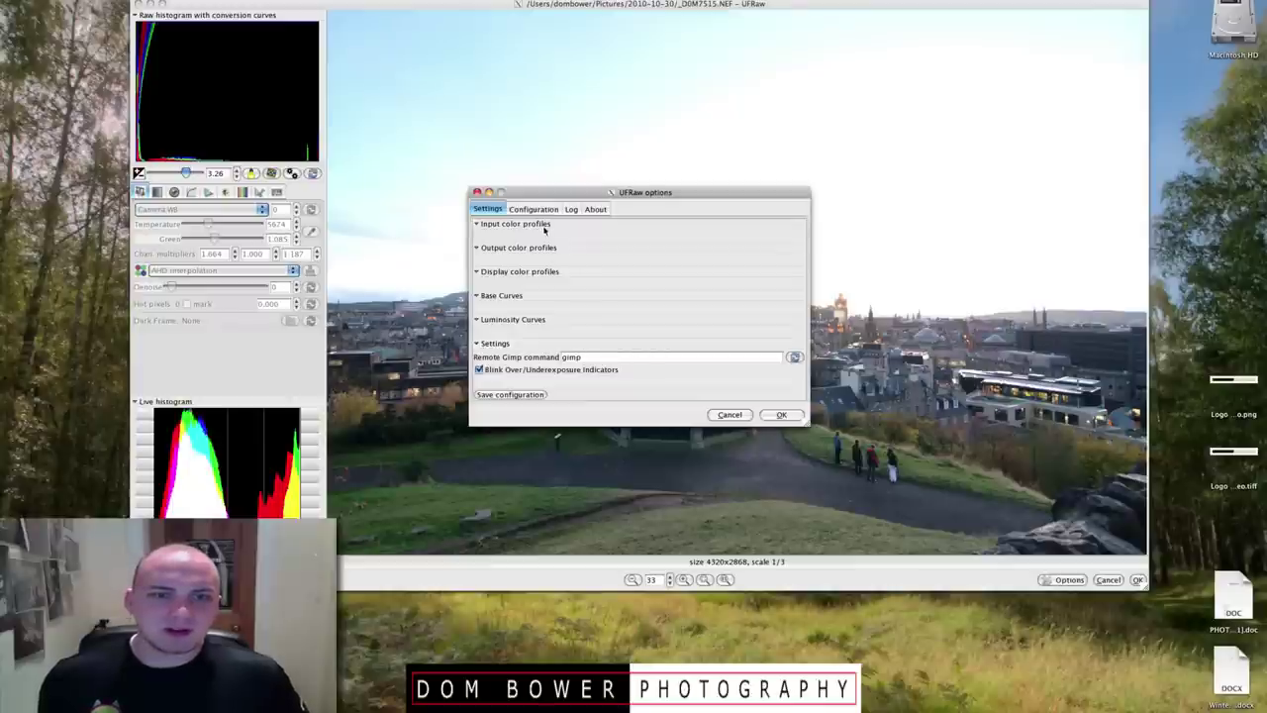
click(781, 415)
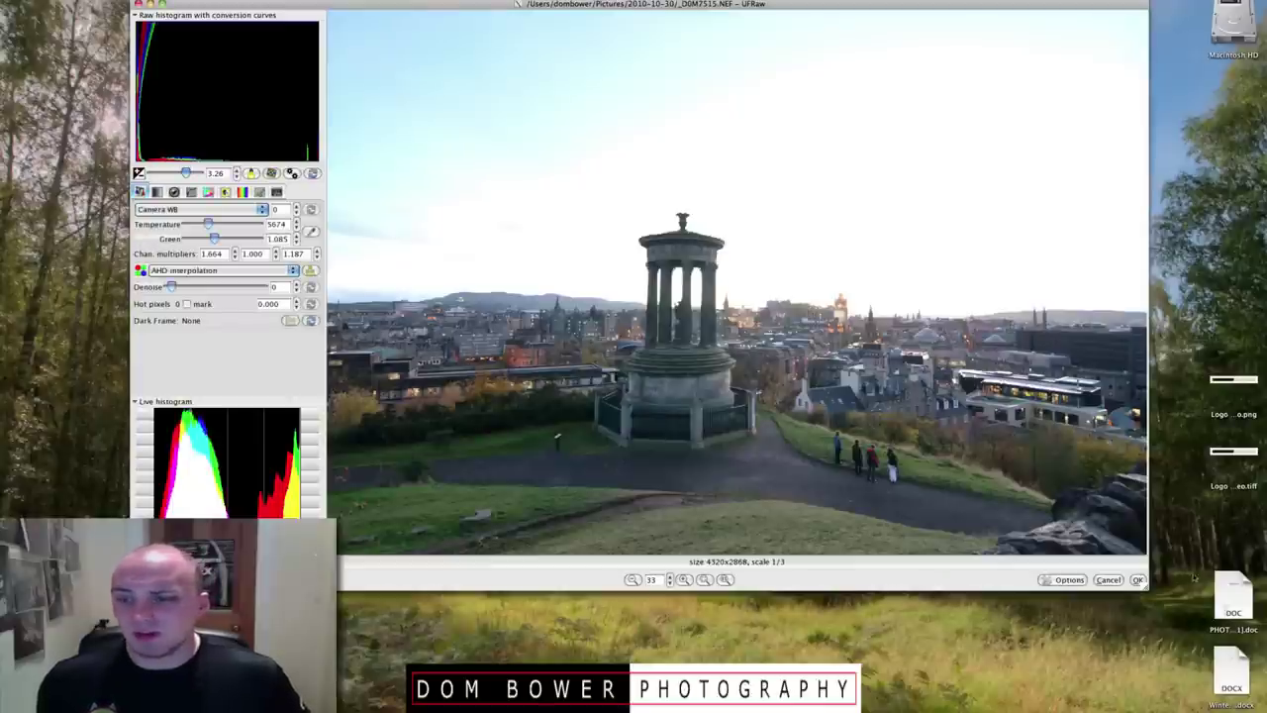
click(1138, 579)
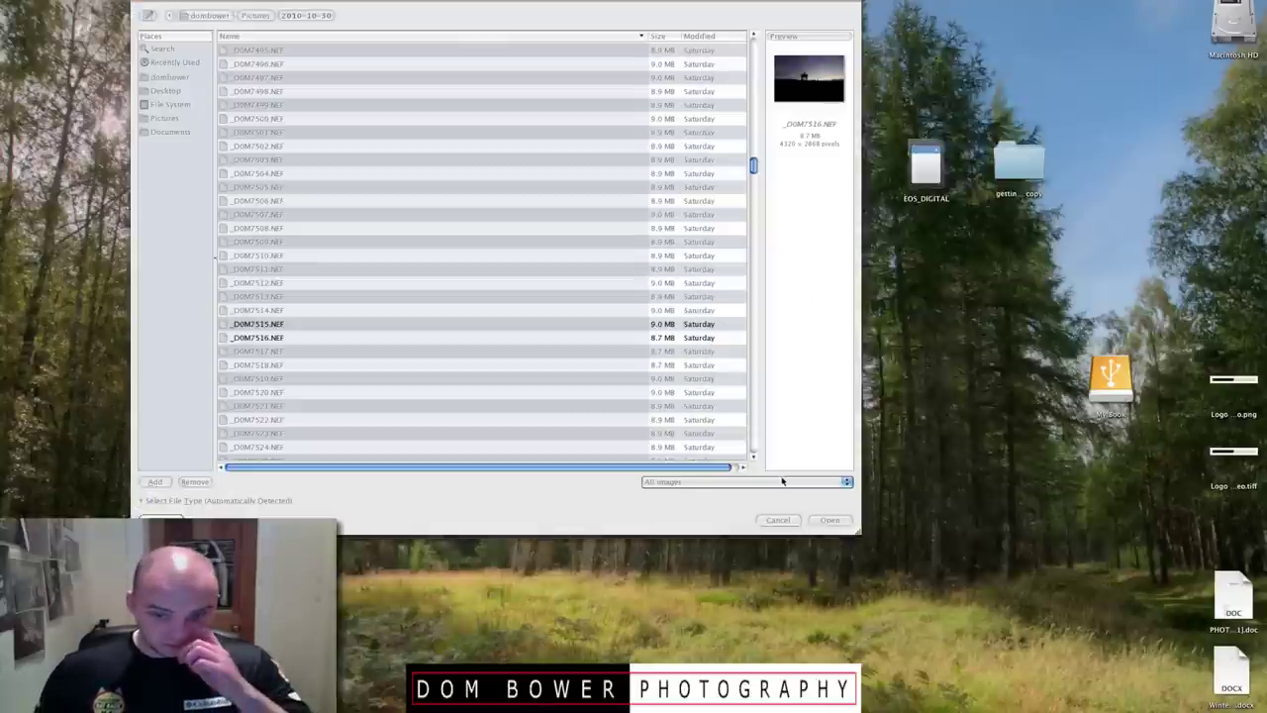
key(Return)
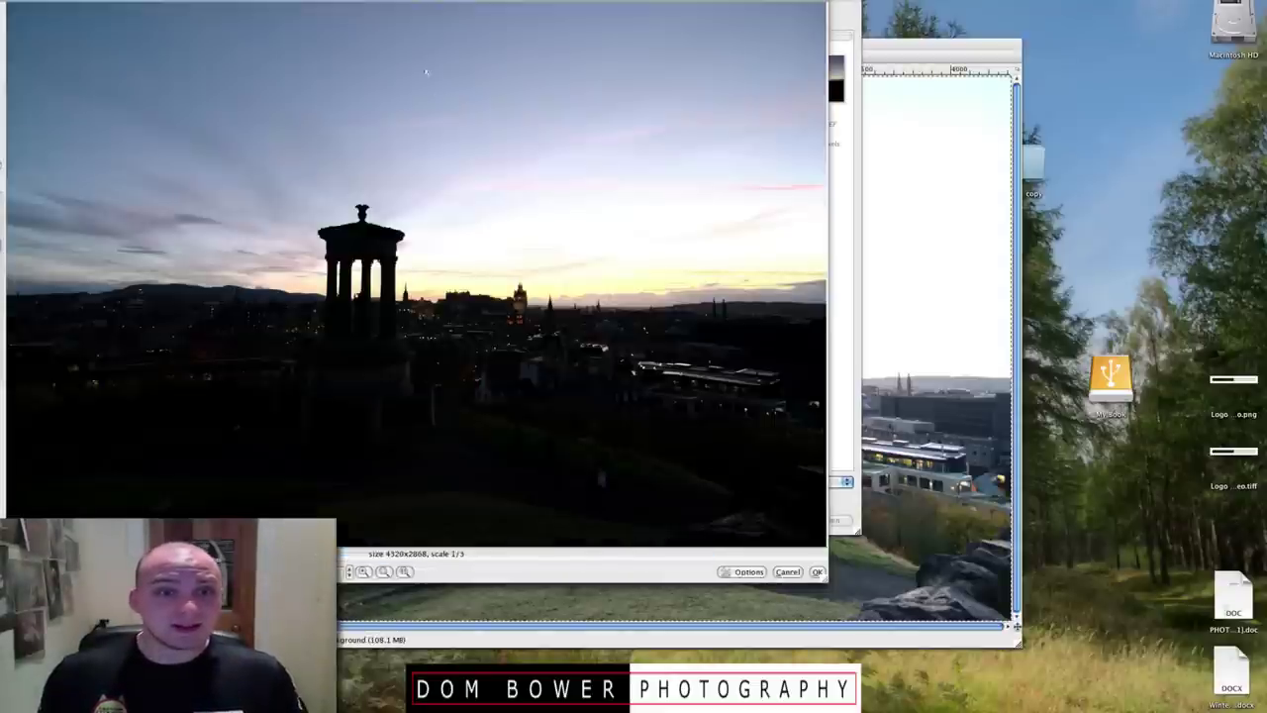
Step: Set the raw exposure of _DOM7516.NEF to 0.86 to keep the sky dark, and import the photo
drag(332, 10, 611, 28)
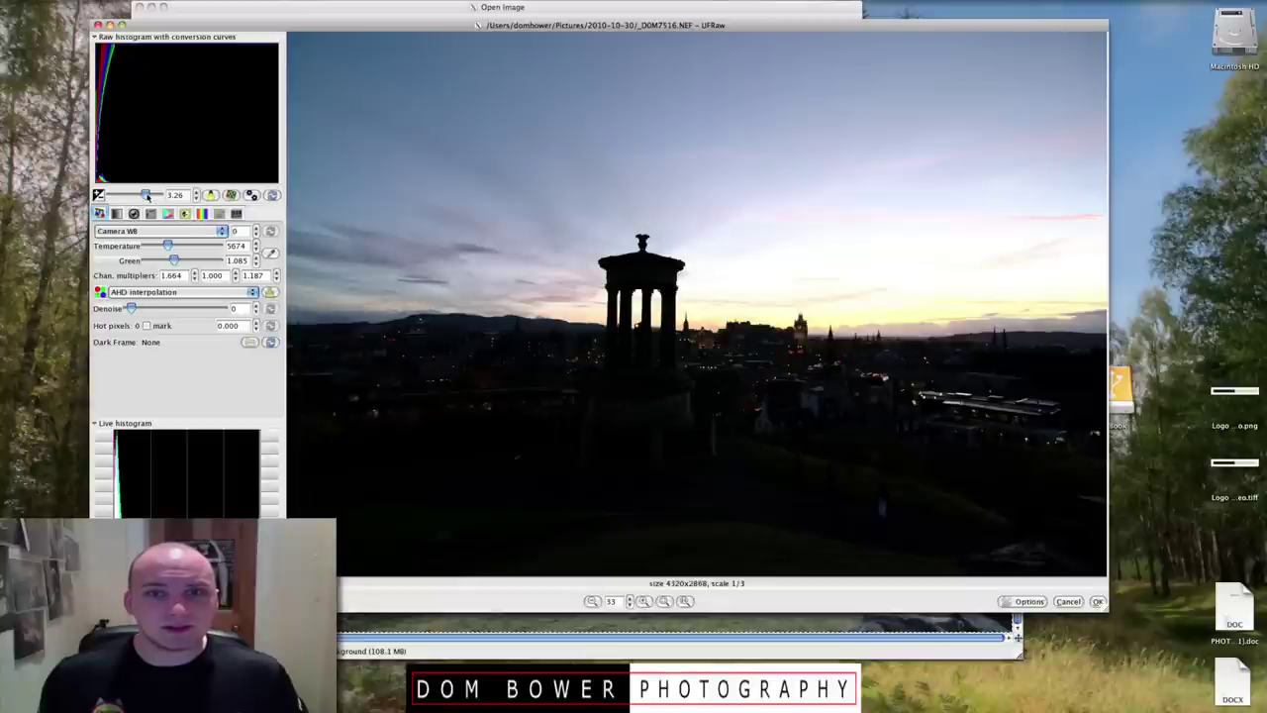
drag(145, 195, 139, 195)
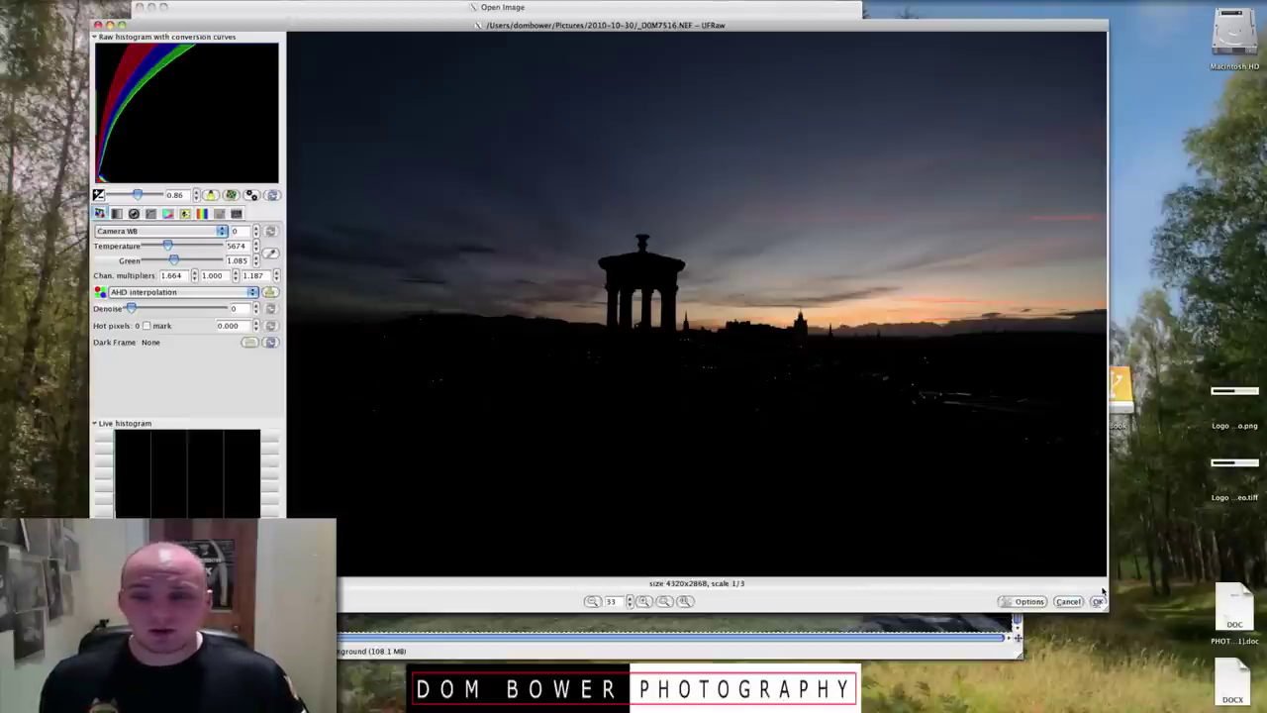
click(1098, 602)
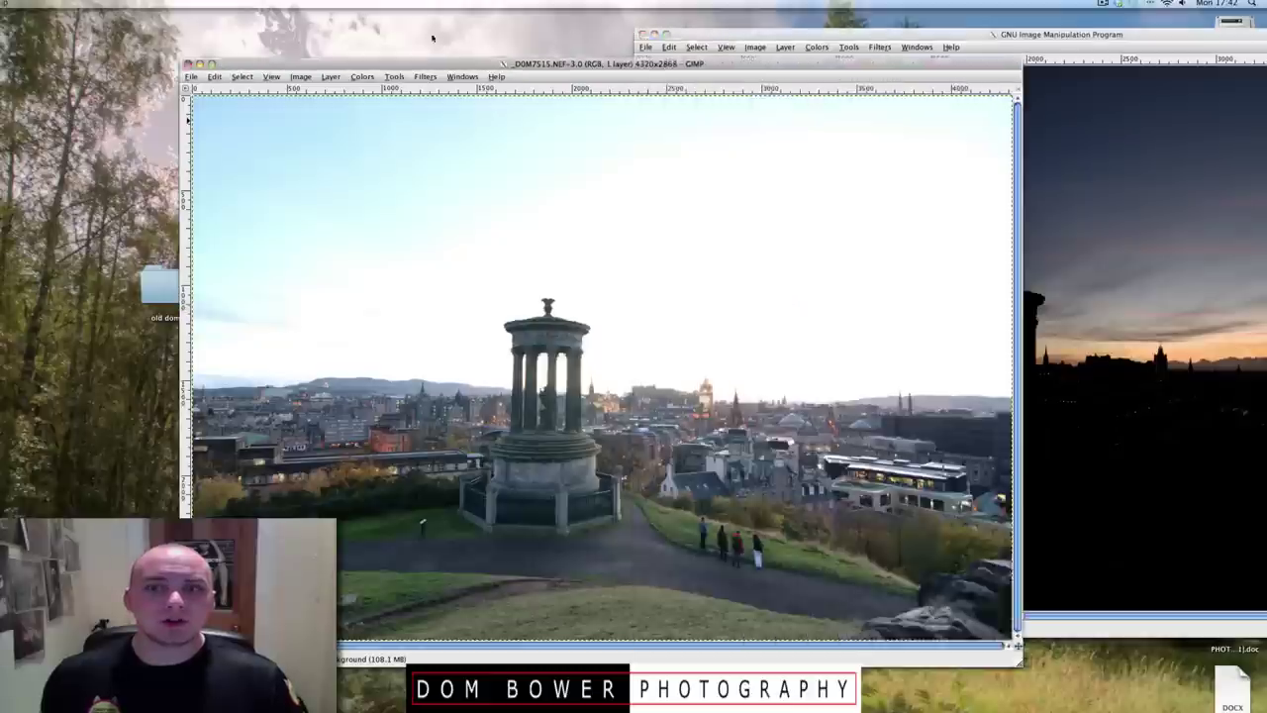
Step: Arrange the bright and dark photo windows side by side beside the toolbox
drag(431, 37, 330, 31)
drag(919, 39, 894, 39)
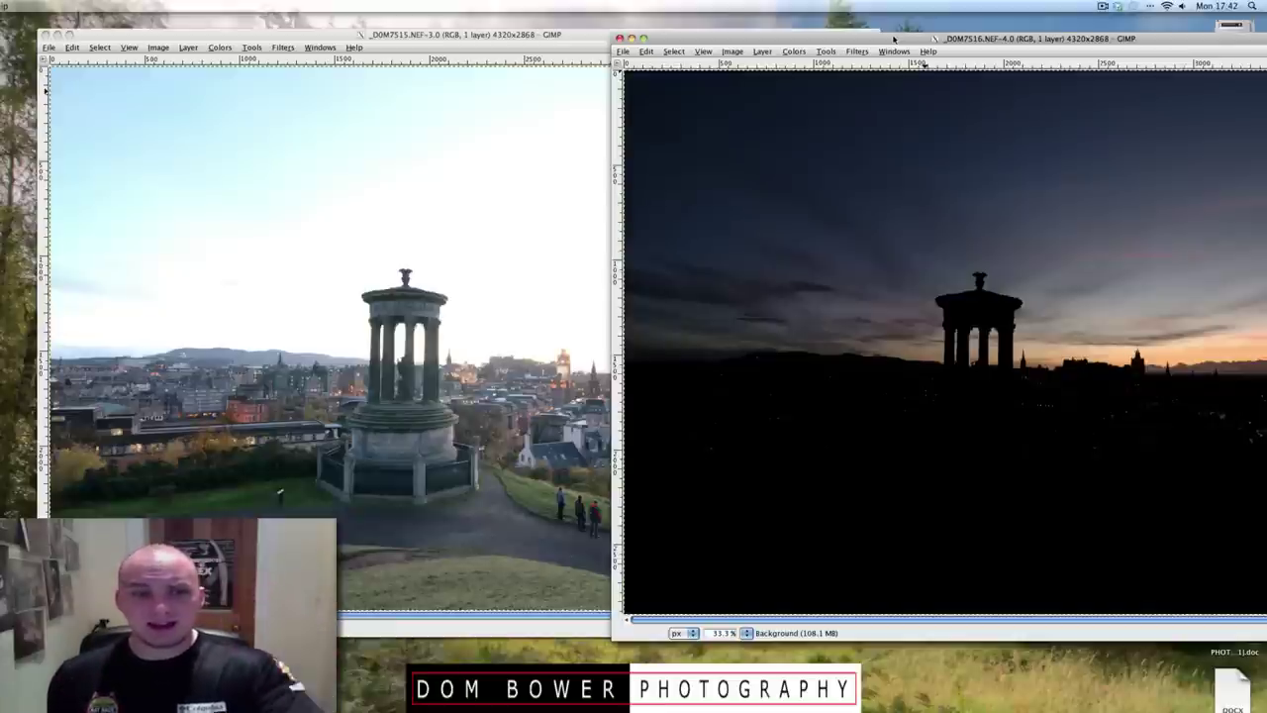
click(584, 74)
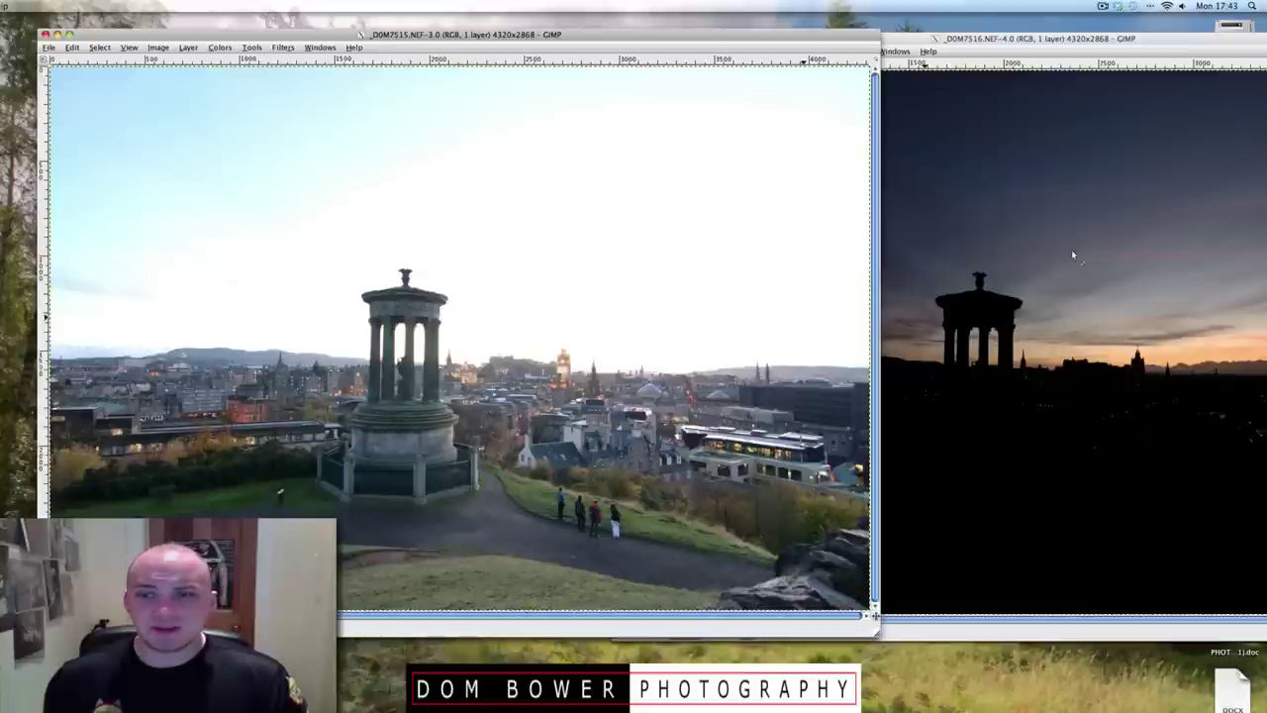
click(1165, 44)
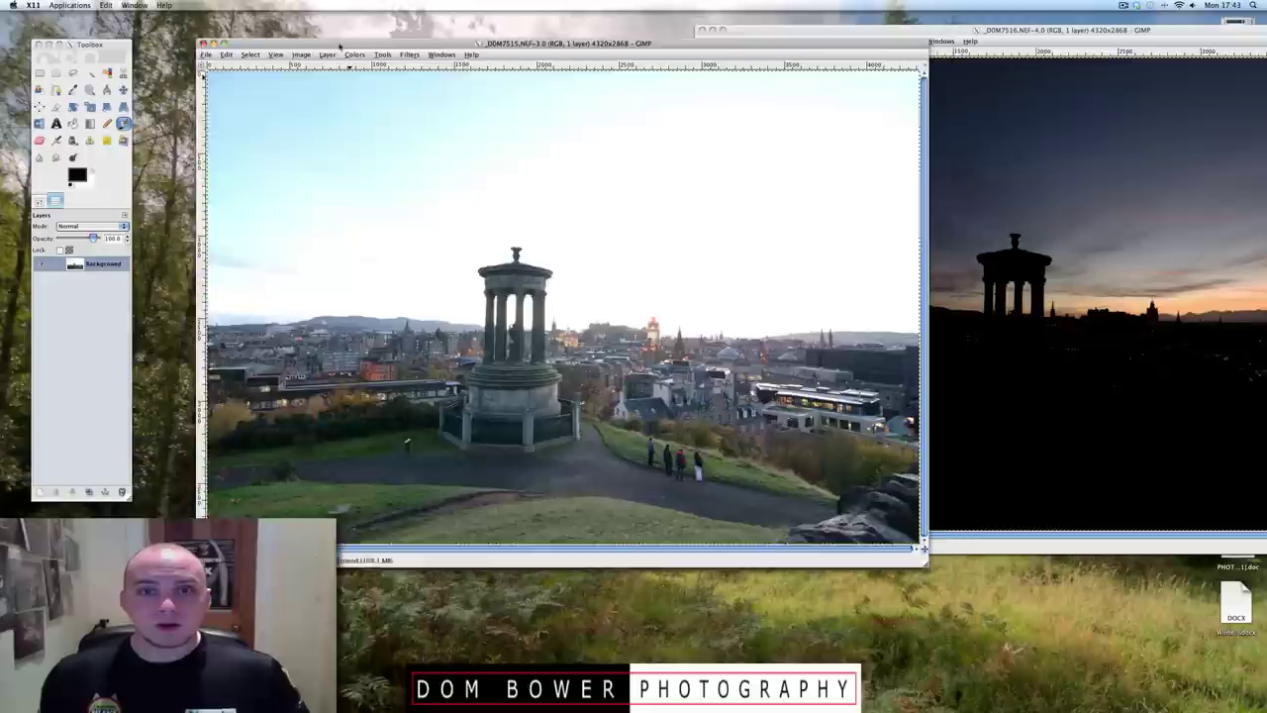
drag(340, 45, 312, 33)
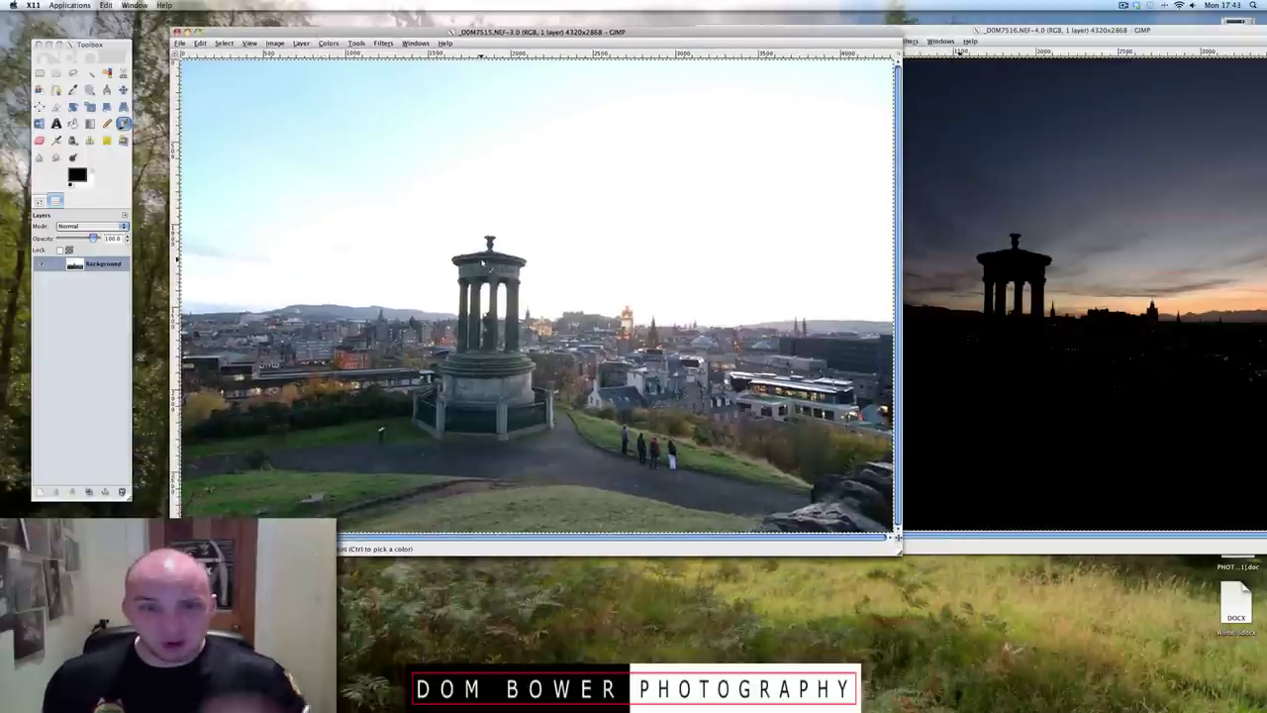
Step: Copy the dark photo, paste it into the bright photo and turn the floating selection into a new layer
click(1030, 31)
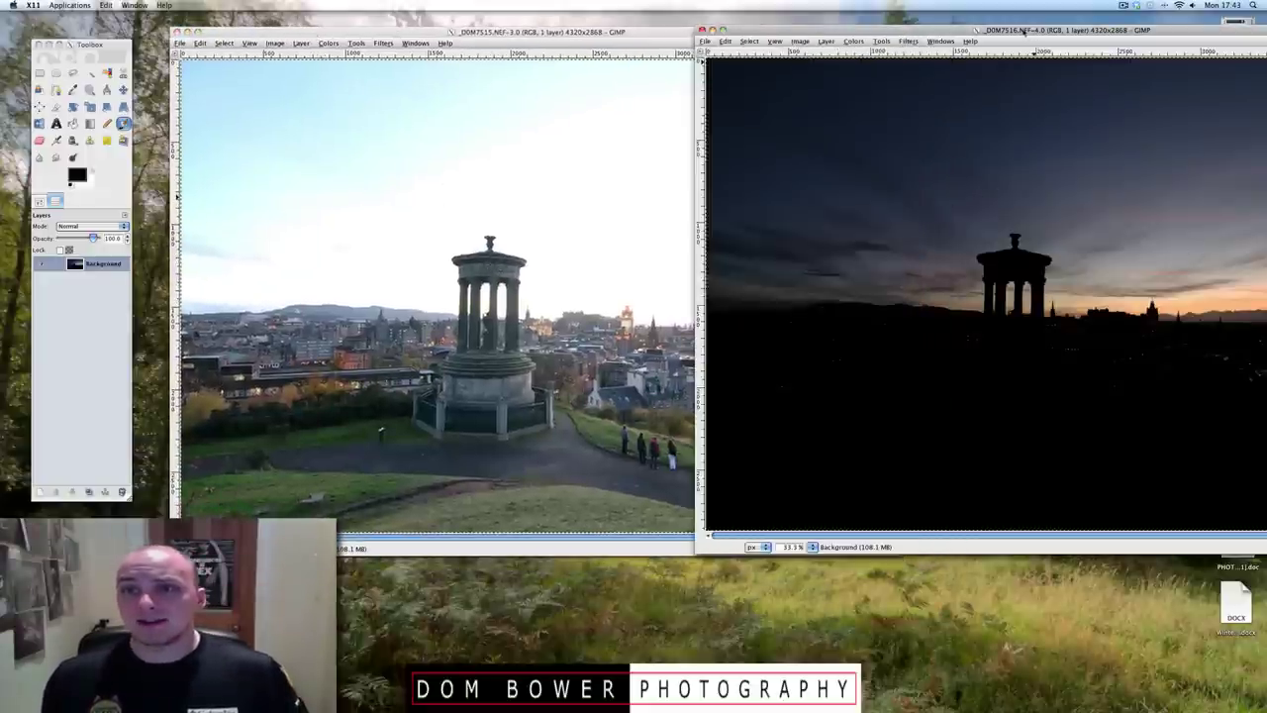
click(123, 89)
click(790, 216)
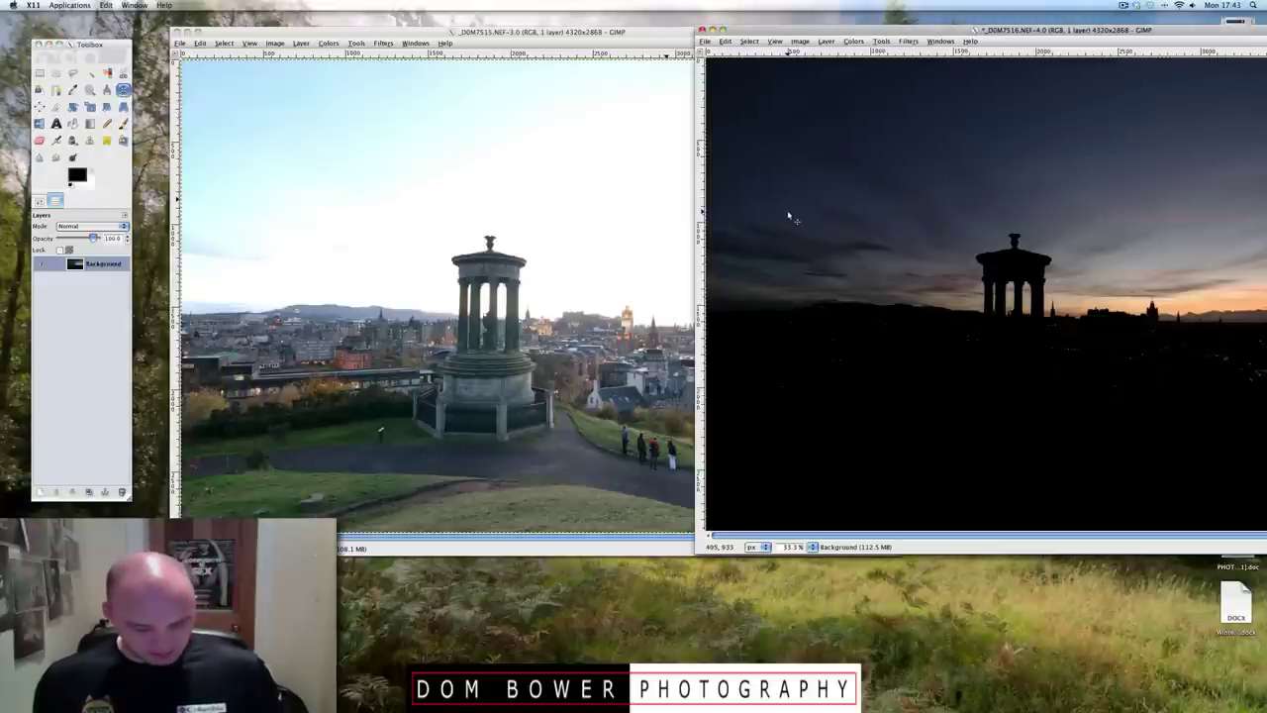
key(ctrl+c)
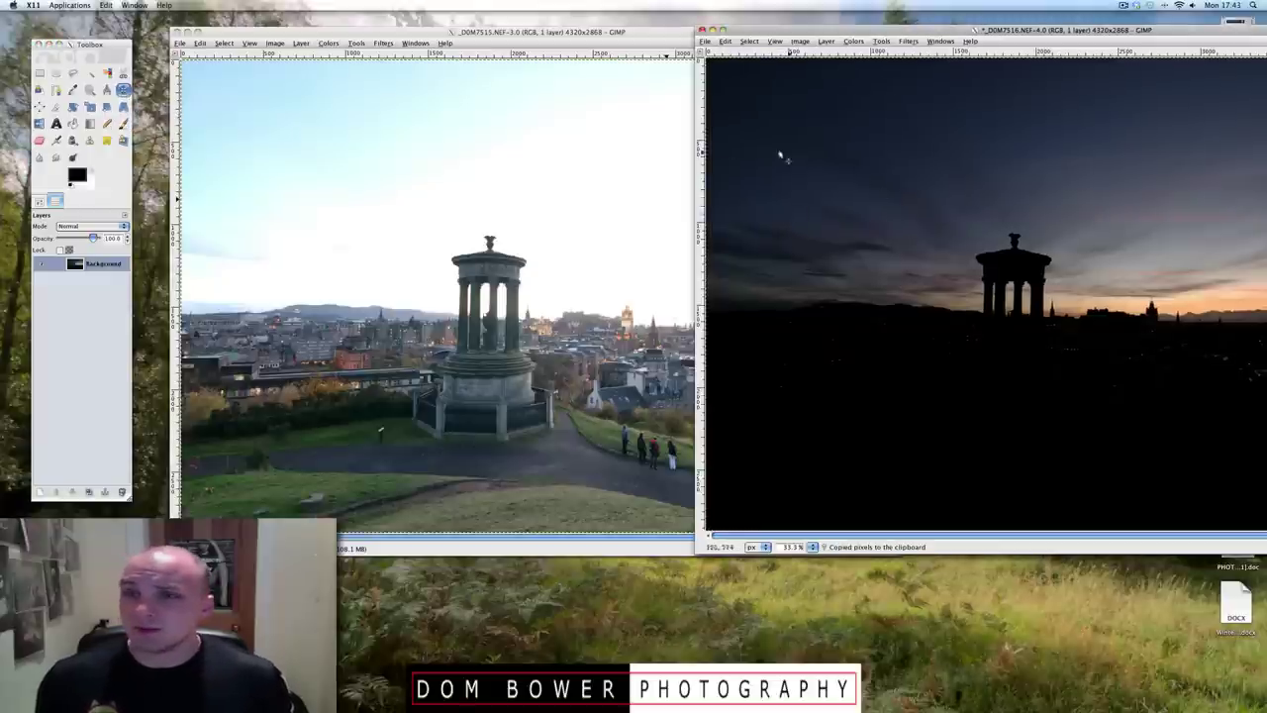
click(457, 214)
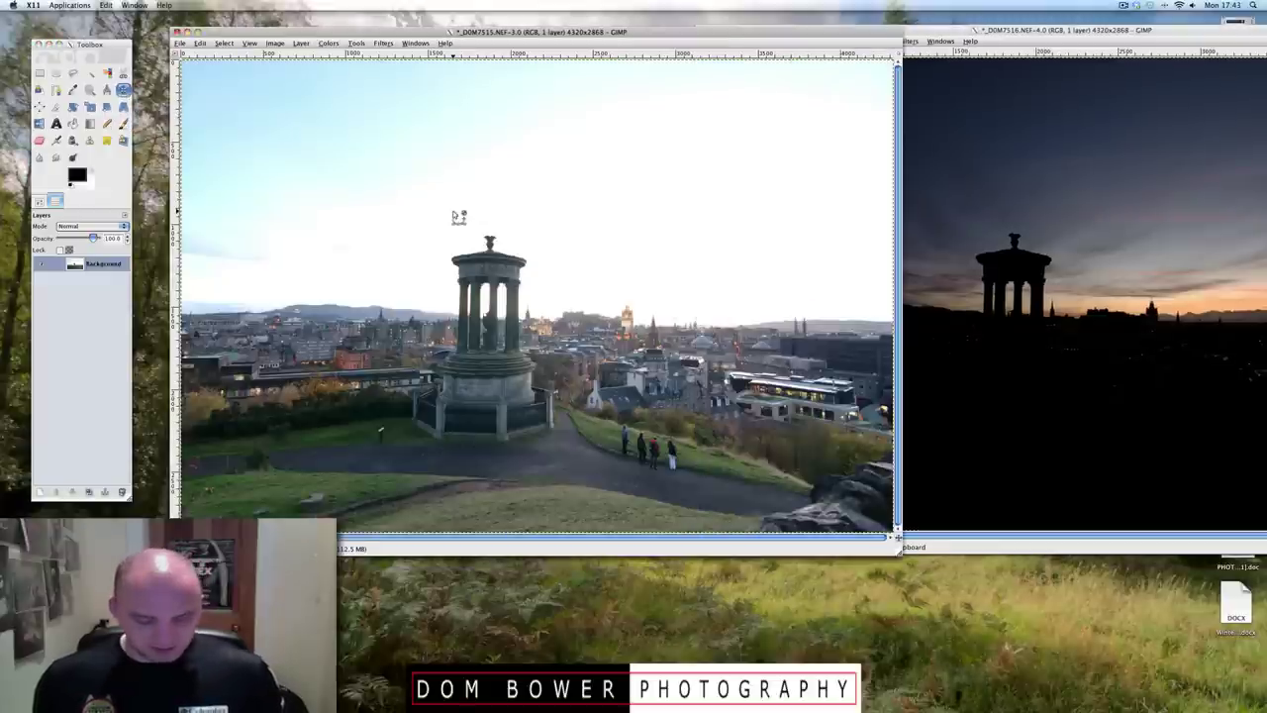
key(ctrl+v)
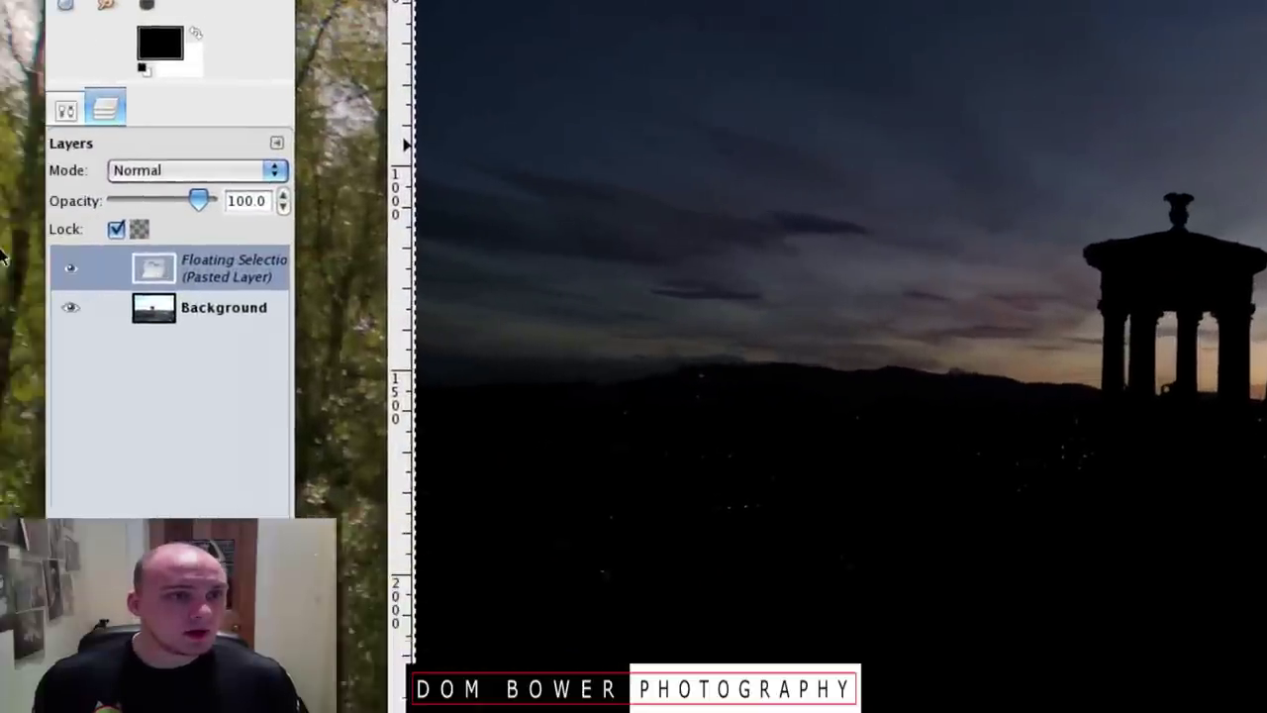
right_click(257, 281)
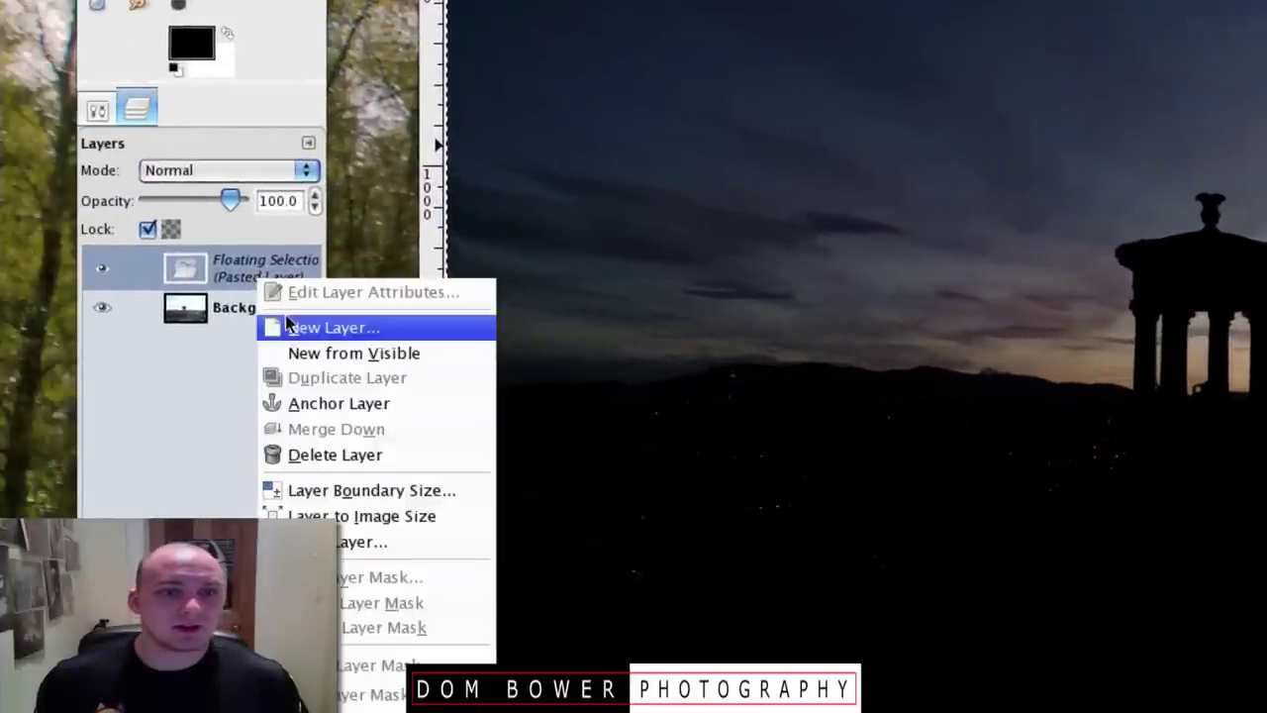
click(287, 327)
Step: Add a white (full opacity) layer mask to the pasted dark layer
right_click(249, 268)
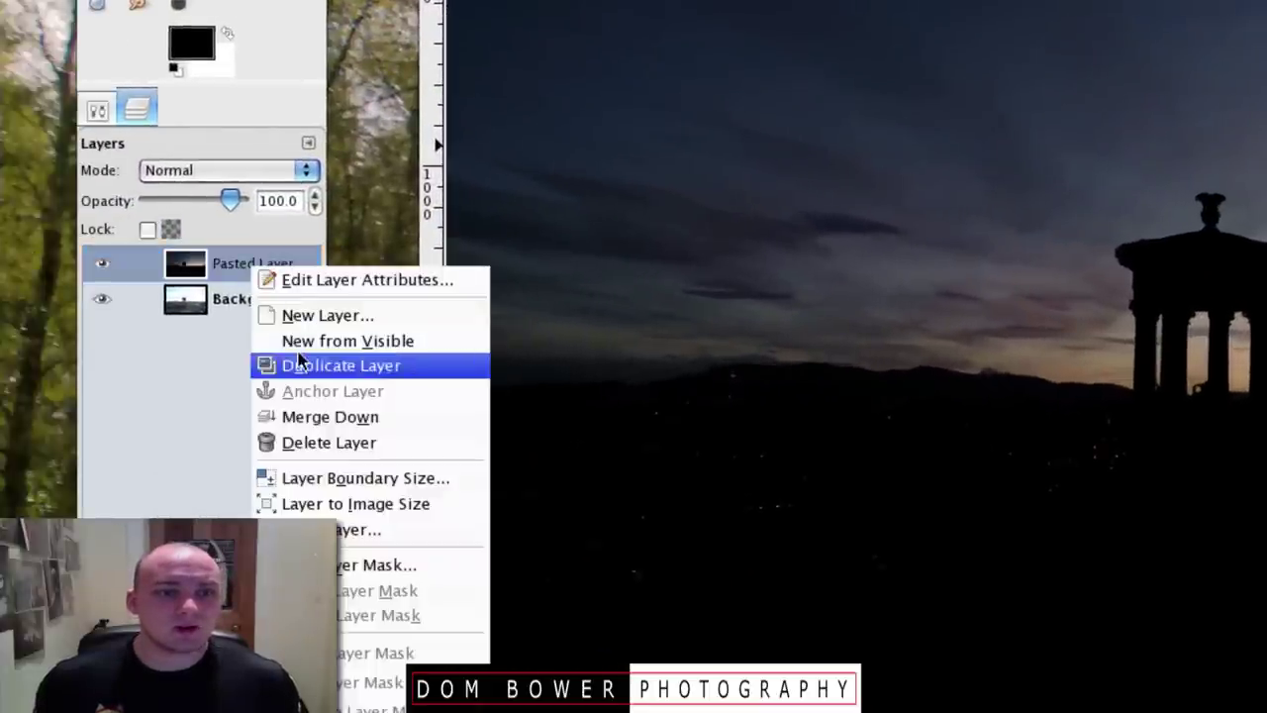
click(346, 564)
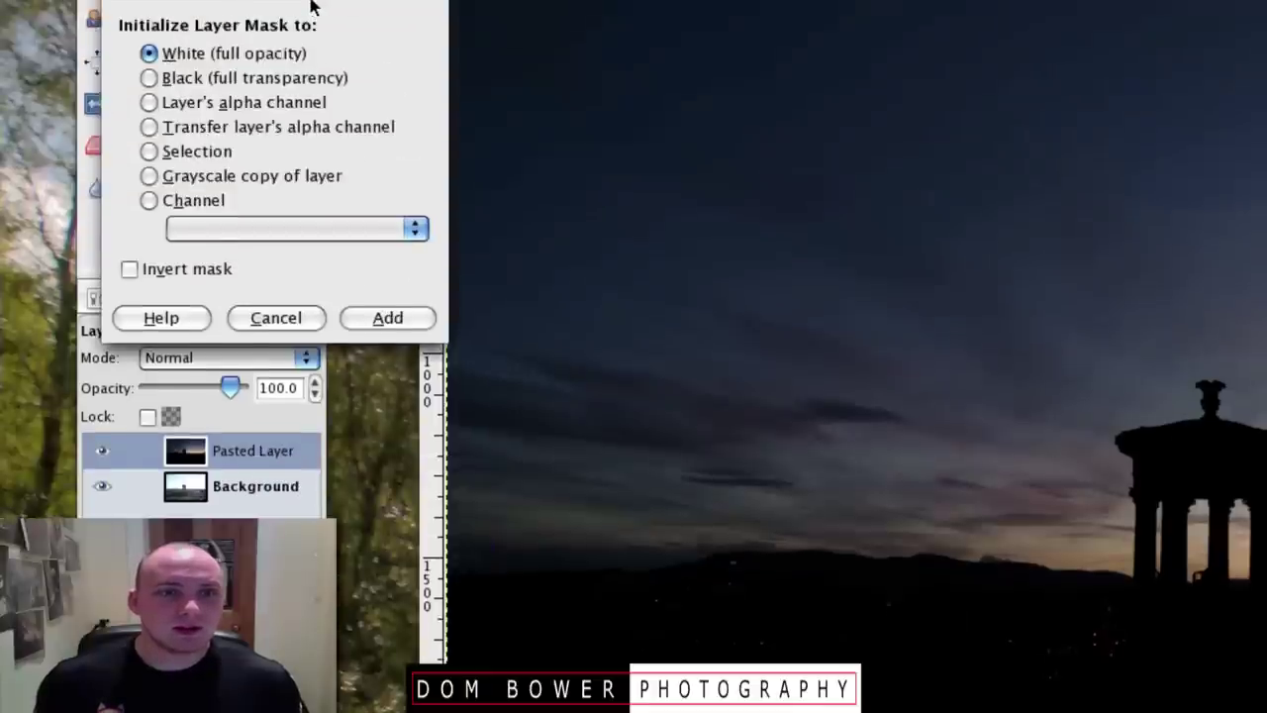
click(387, 333)
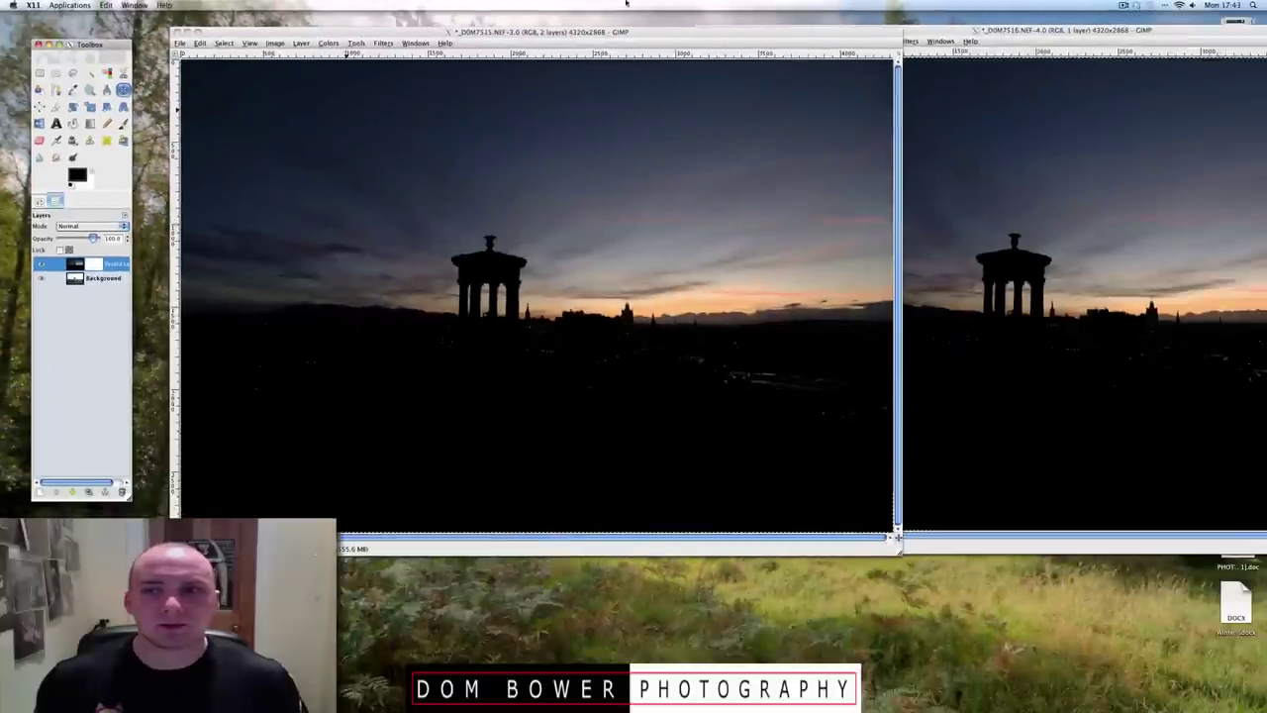
click(710, 50)
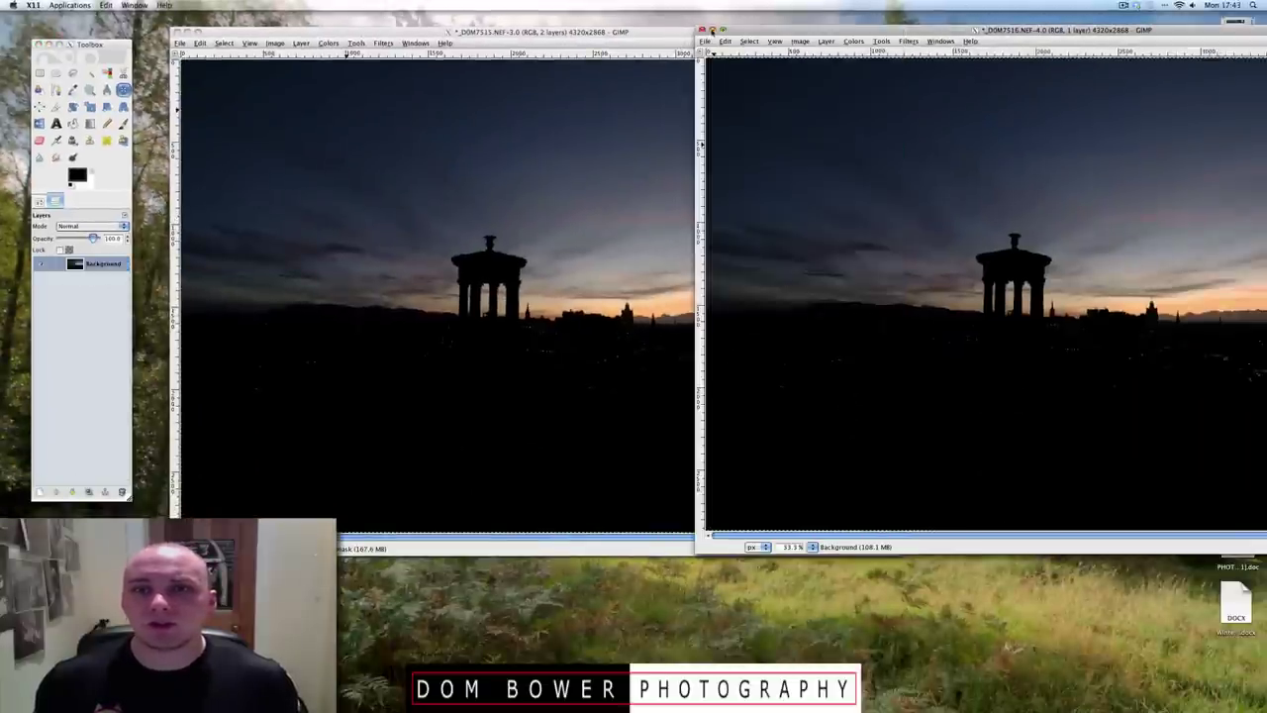
click(701, 31)
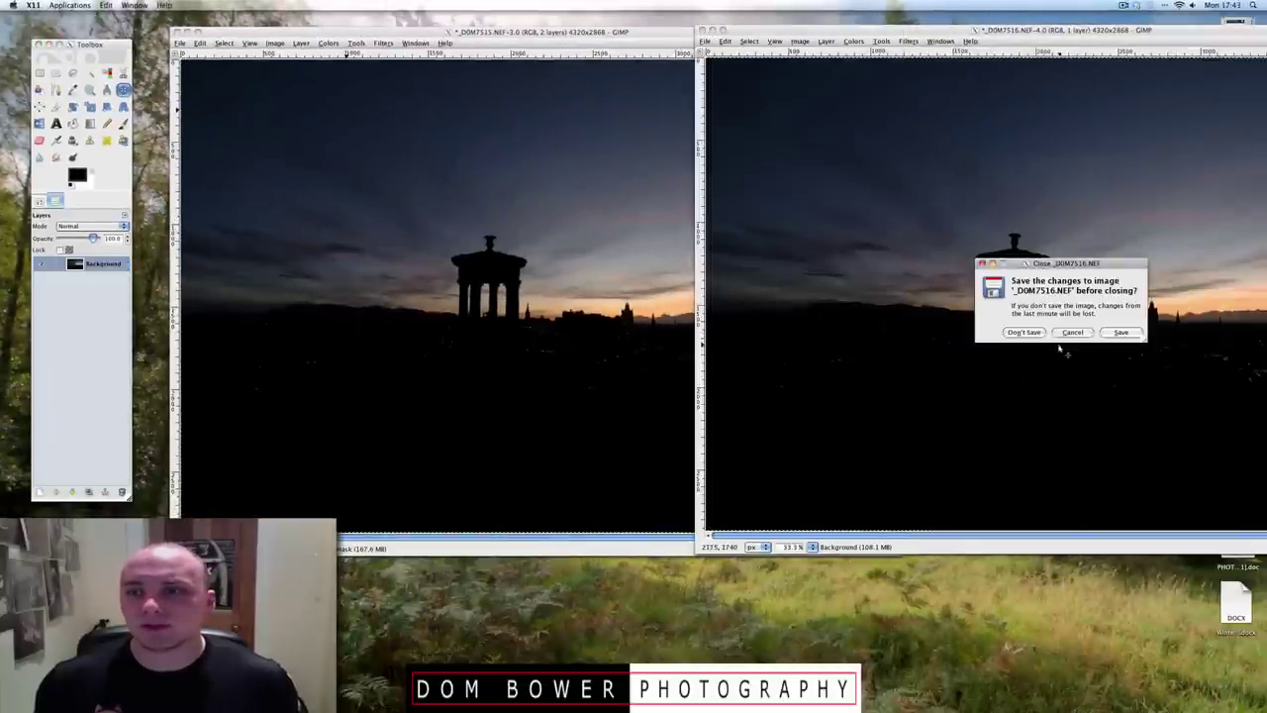
click(1079, 334)
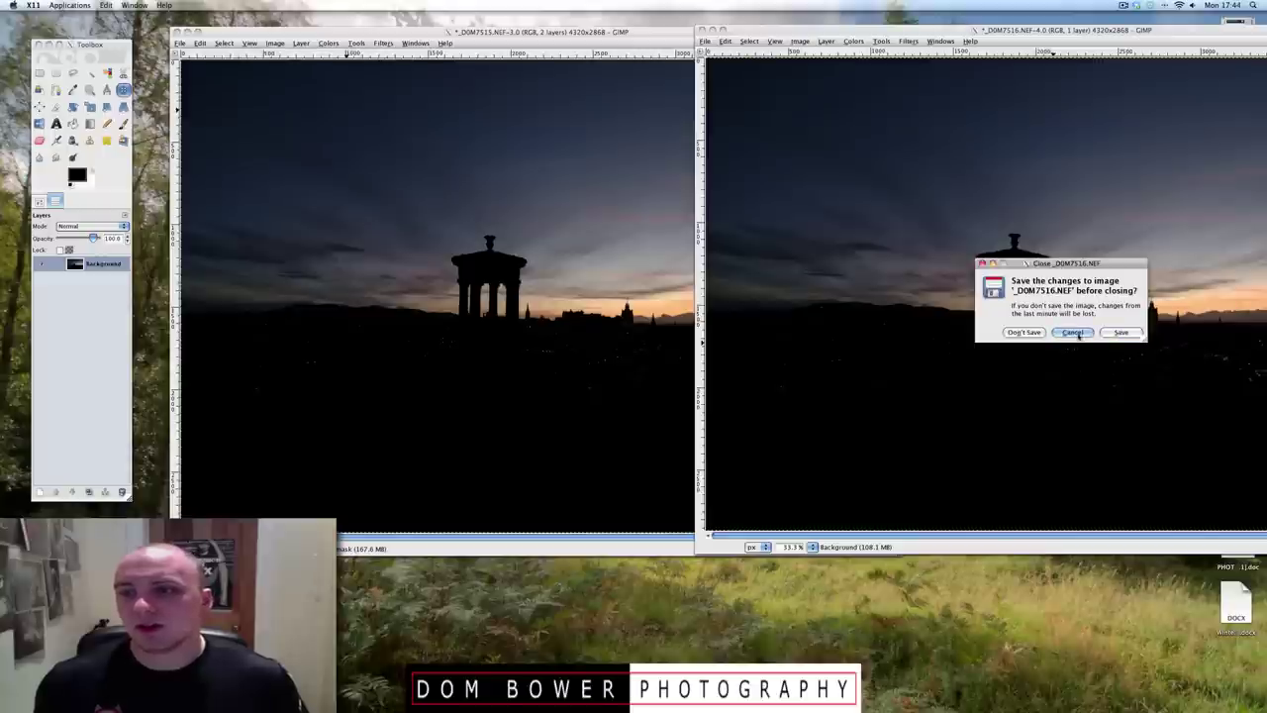
Step: Close the dark photo _DOM7516.NEF without saving it, and move the two-layer photo's window slightly away from the toolbox
click(1025, 333)
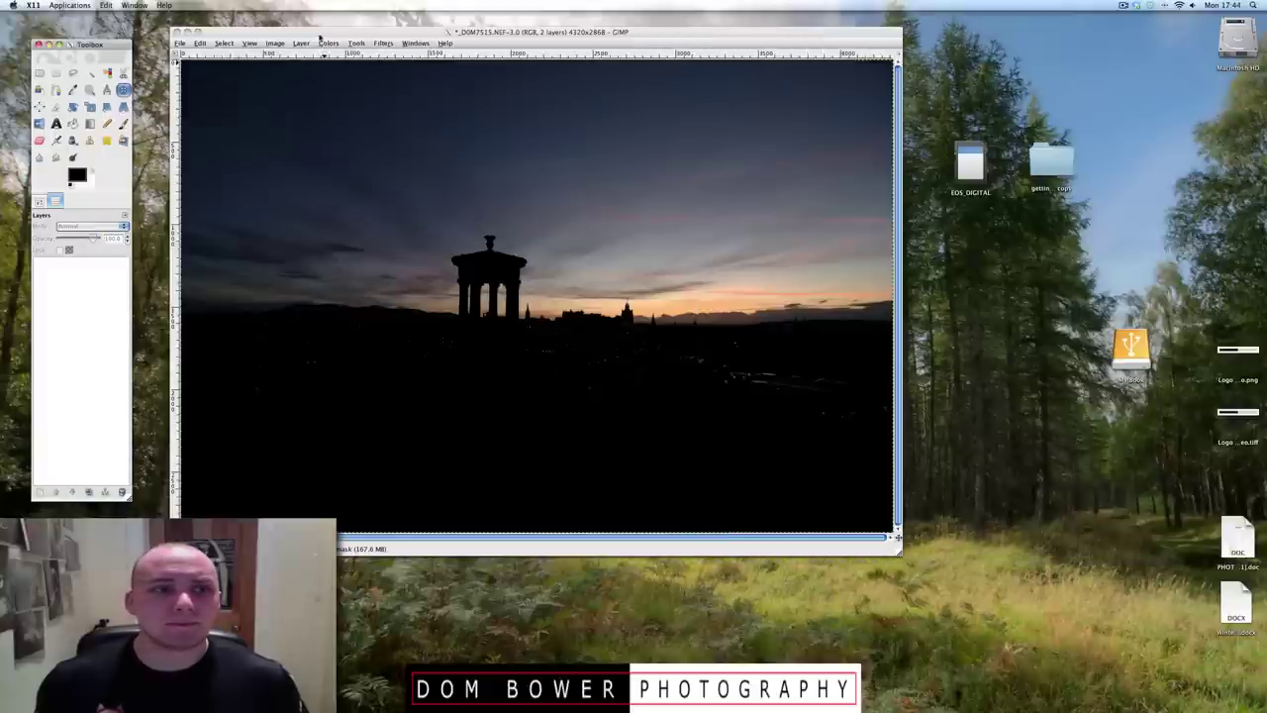
drag(320, 37, 387, 40)
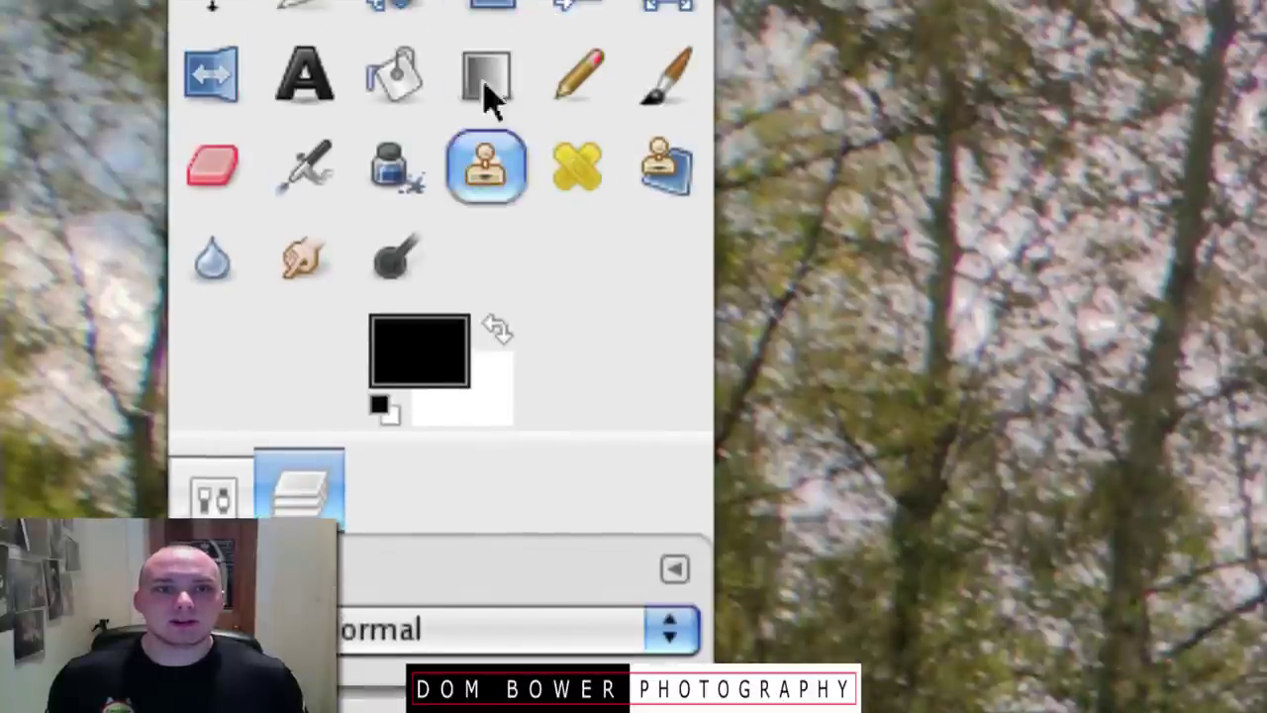
Step: Try the Blend tool on the layer mask, drawing a black-to-white gradient down to the horizon and another one upward from just below it
click(698, 99)
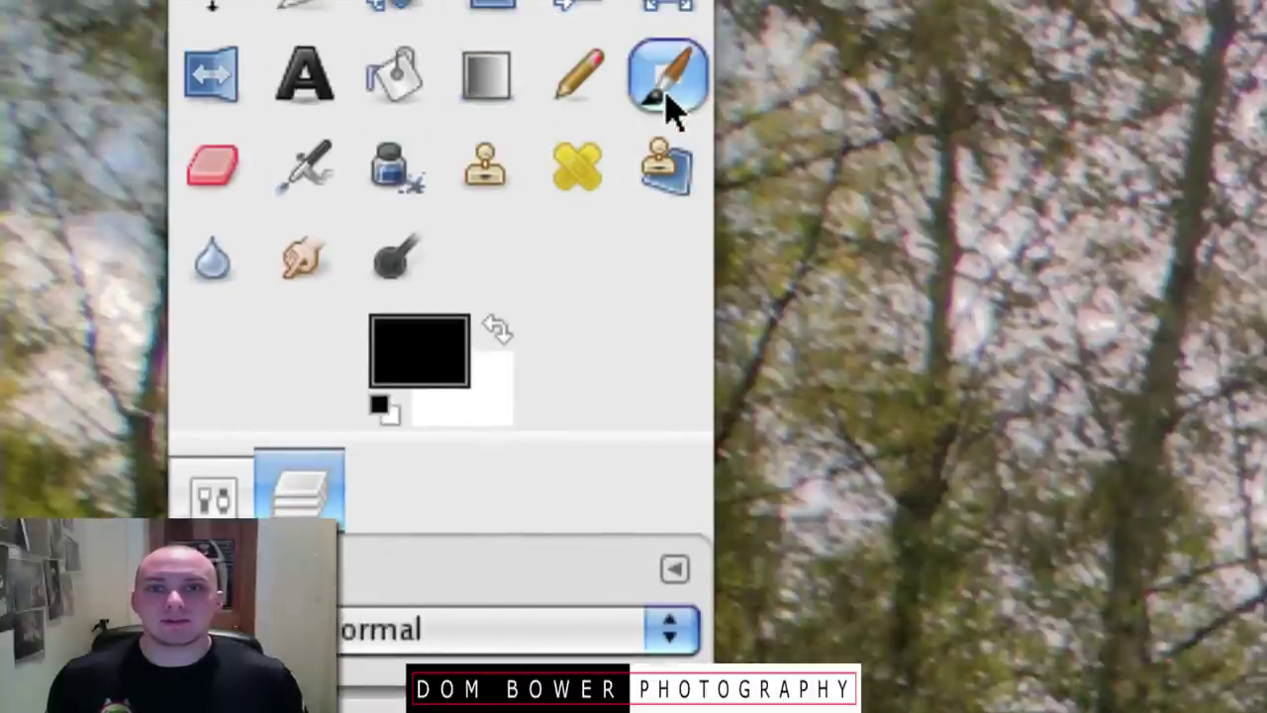
click(599, 107)
click(483, 82)
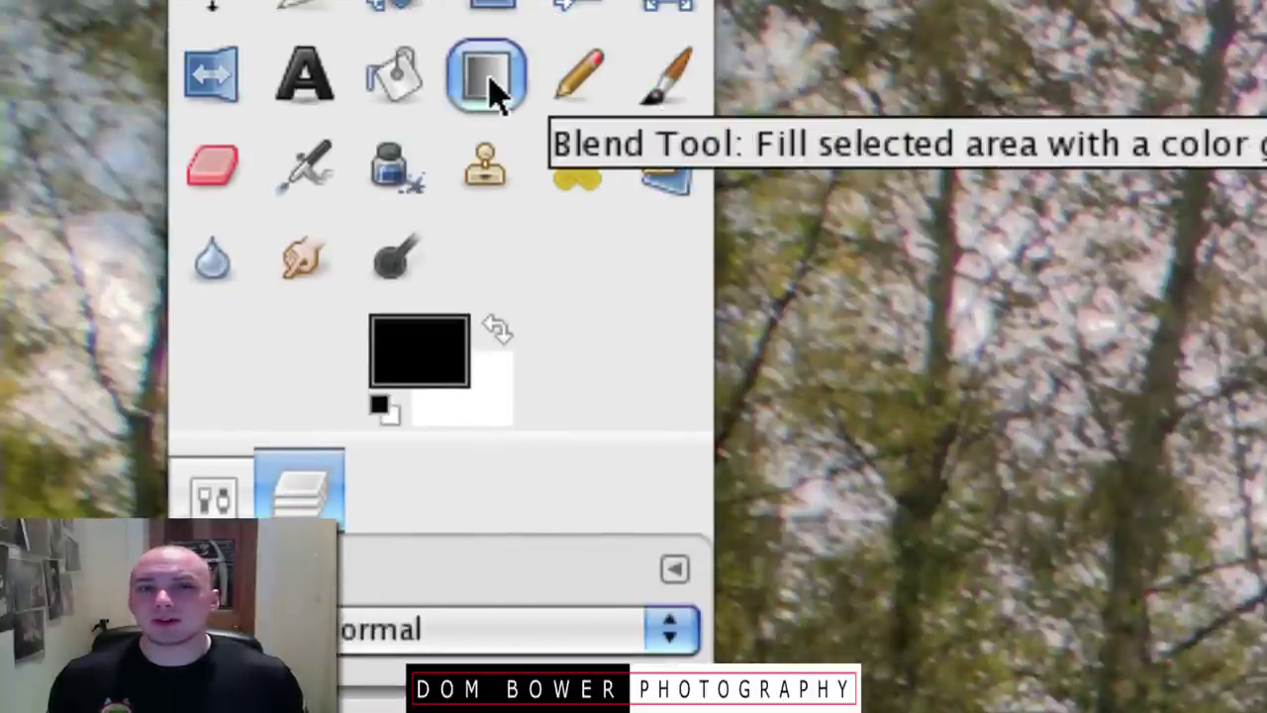
key(c)
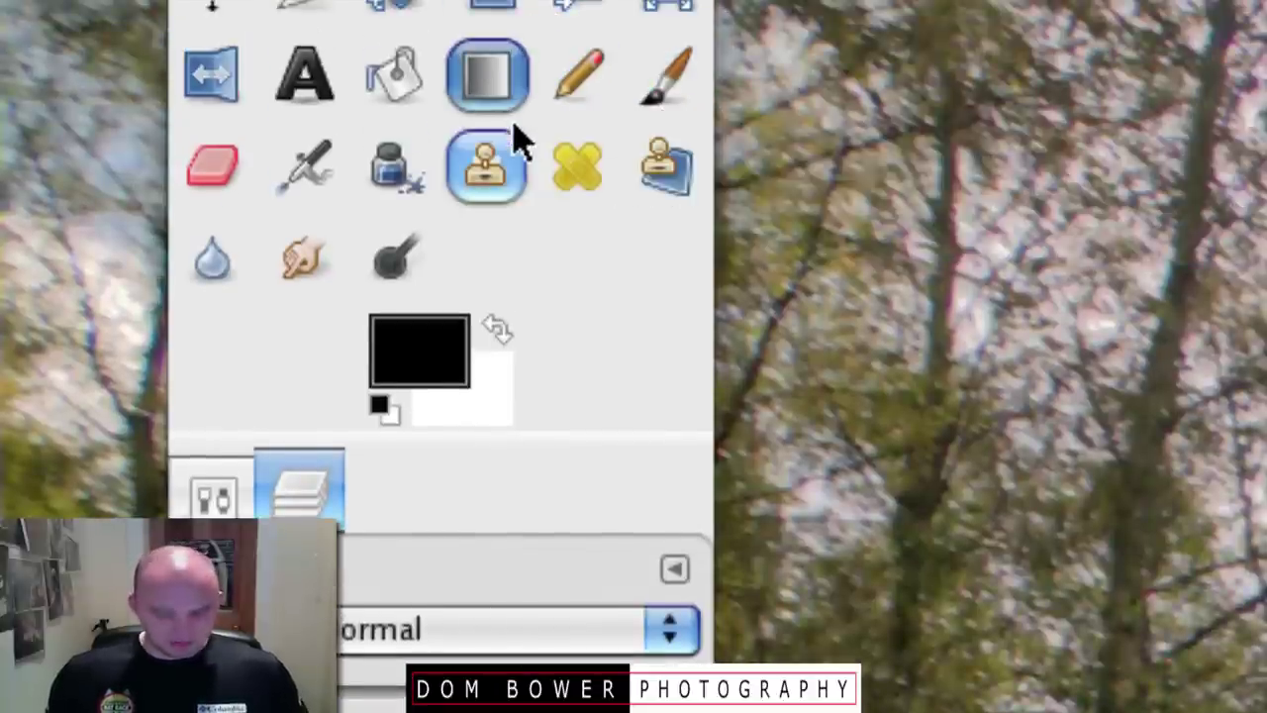
key(a)
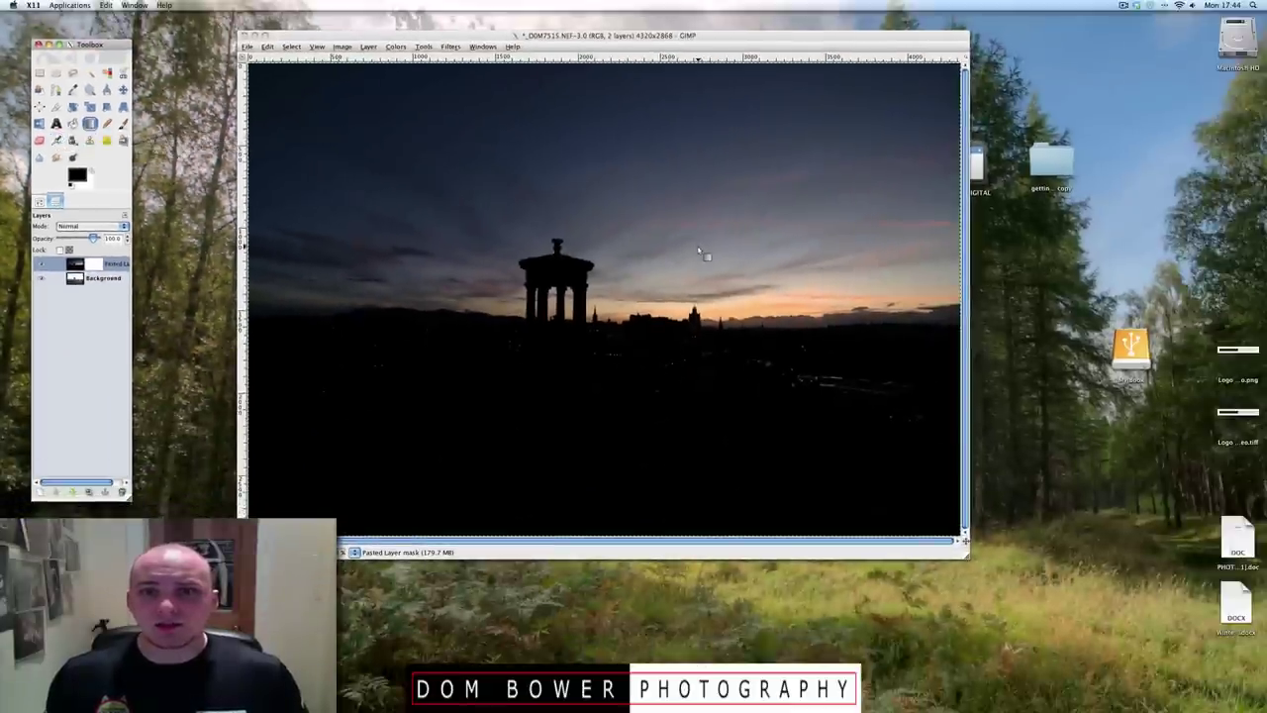
mouse_move(675, 259)
mouse_down()
mouse_move(644, 291)
mouse_move(640, 329)
mouse_up()
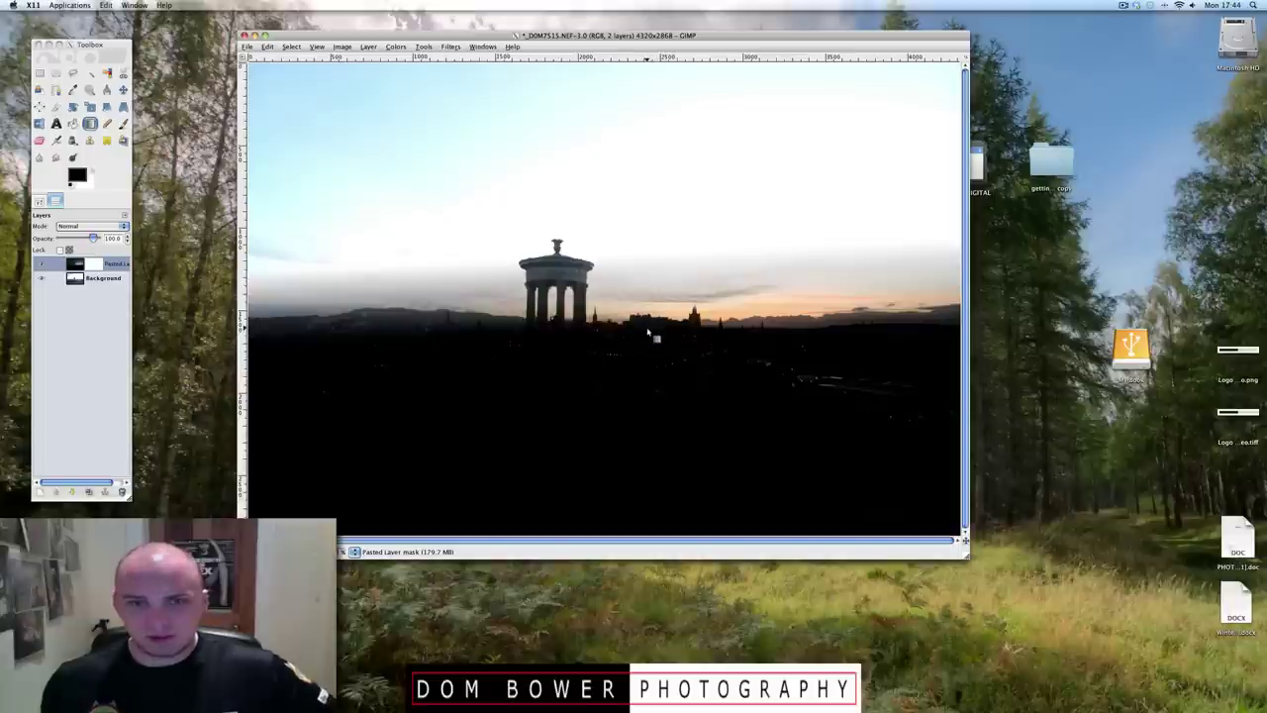
drag(648, 333, 647, 303)
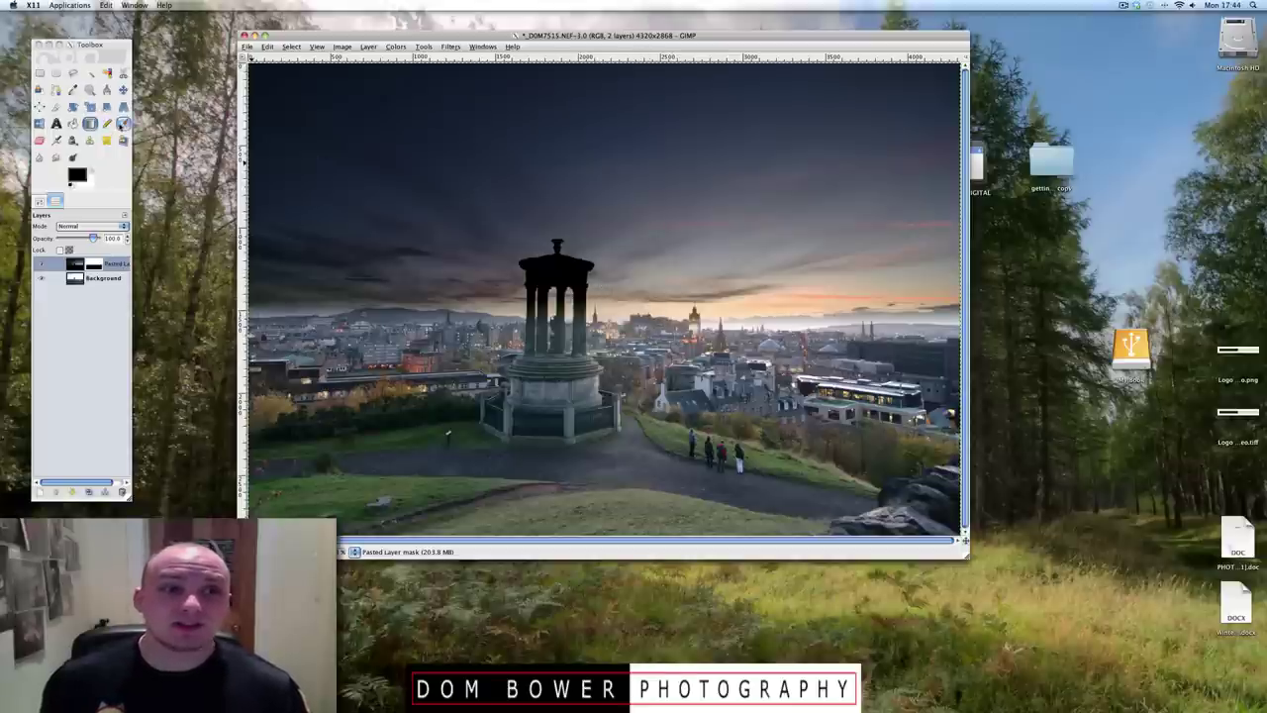
Step: Switch to the Paintbrush and undo both gradients on the layer mask
click(123, 122)
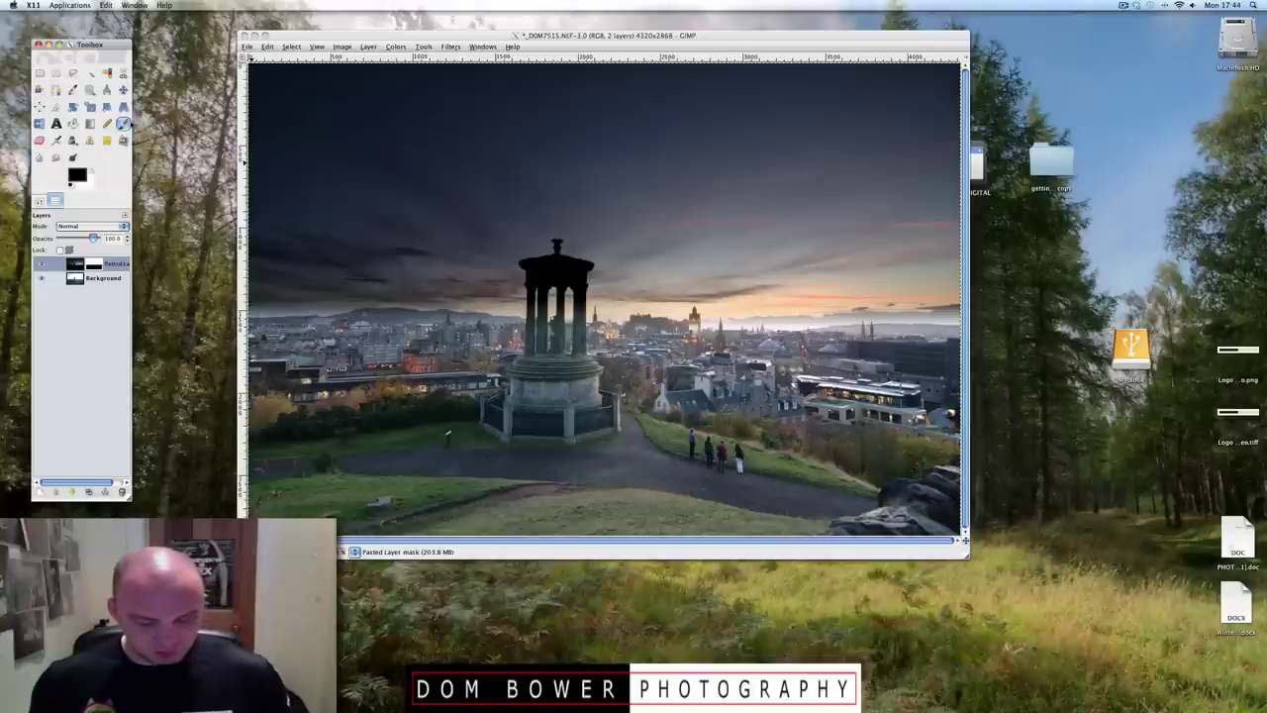
key(ctrl+z)
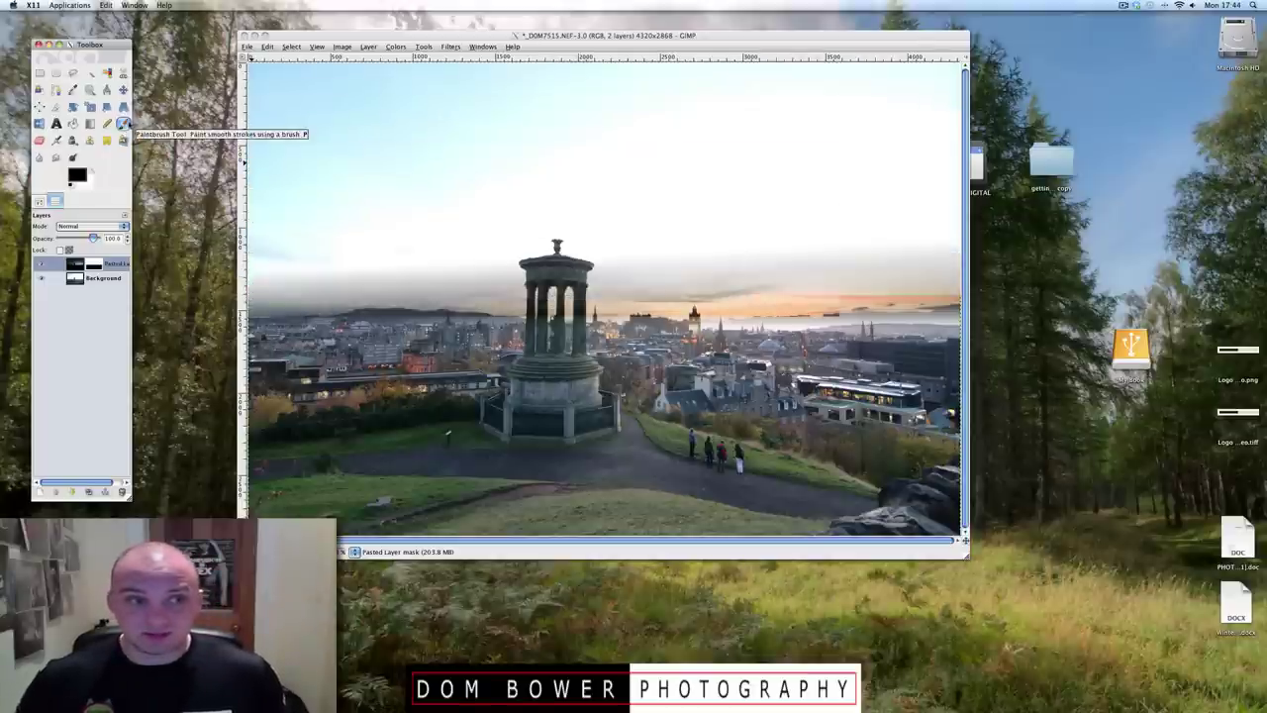
key(ctrl+z)
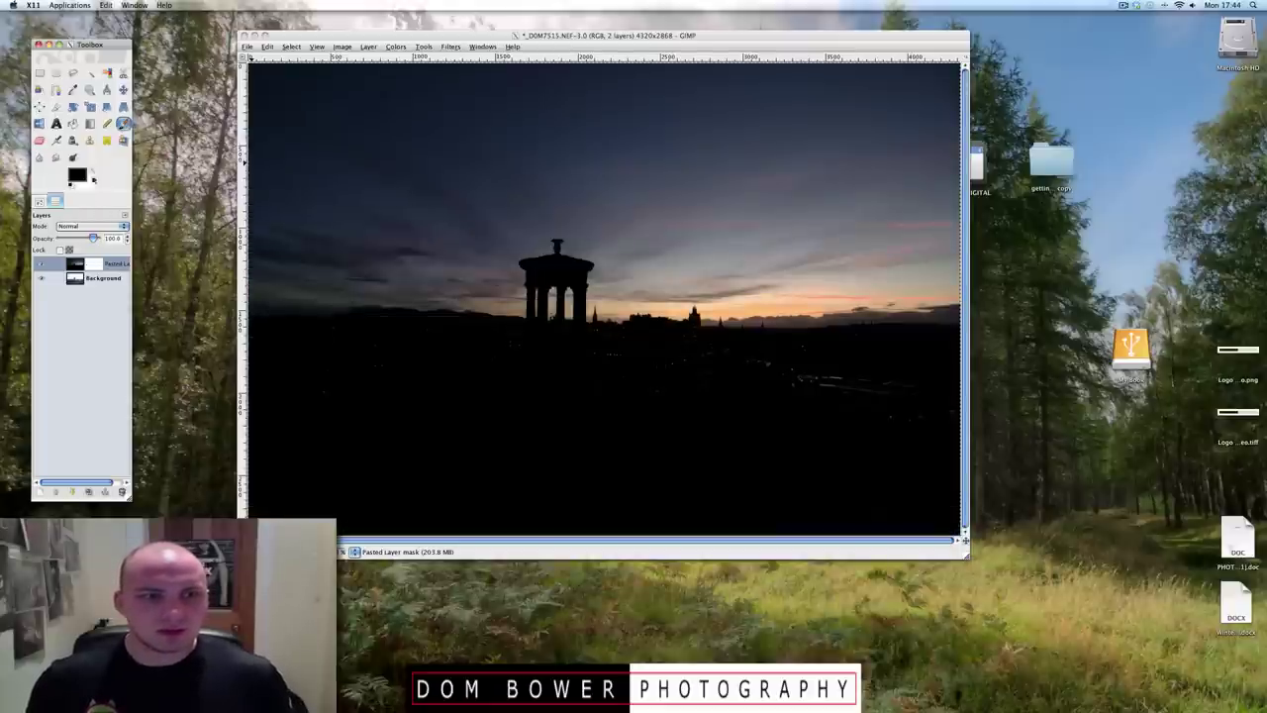
Step: Set the Paintbrush to the Circle Fuzzy (19) brush at a scale of 10.00
click(40, 202)
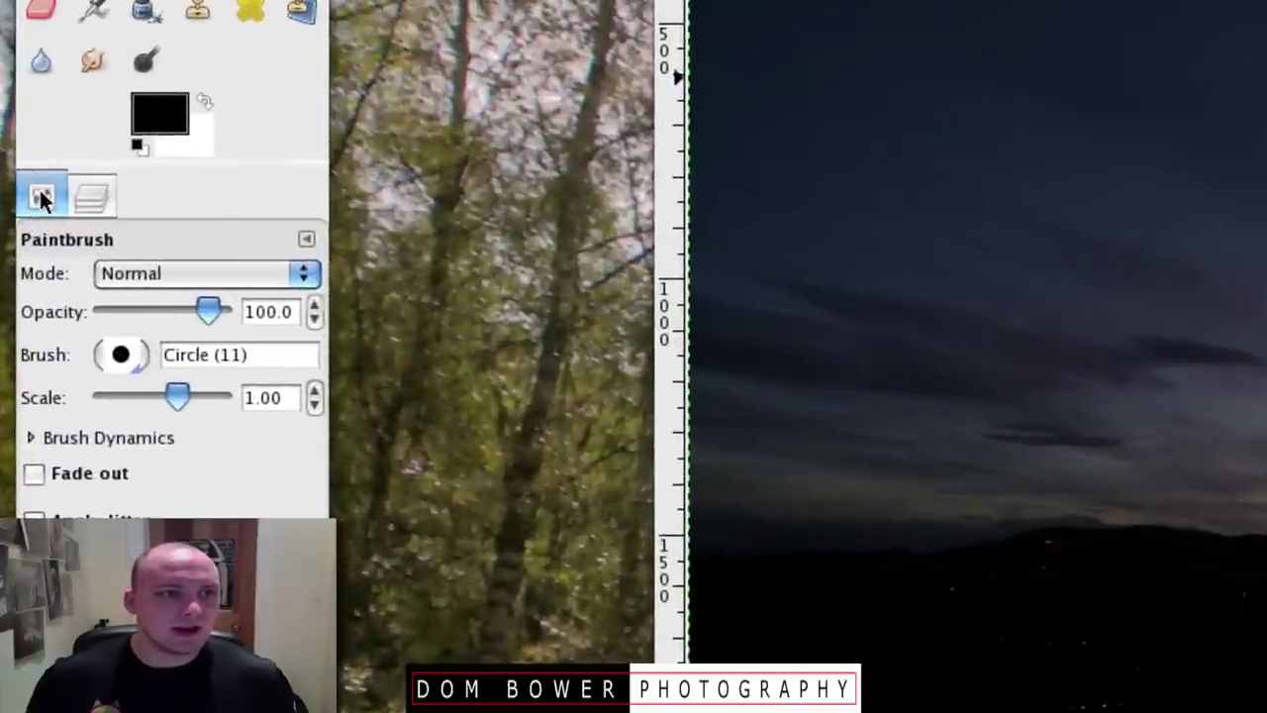
drag(179, 396, 240, 397)
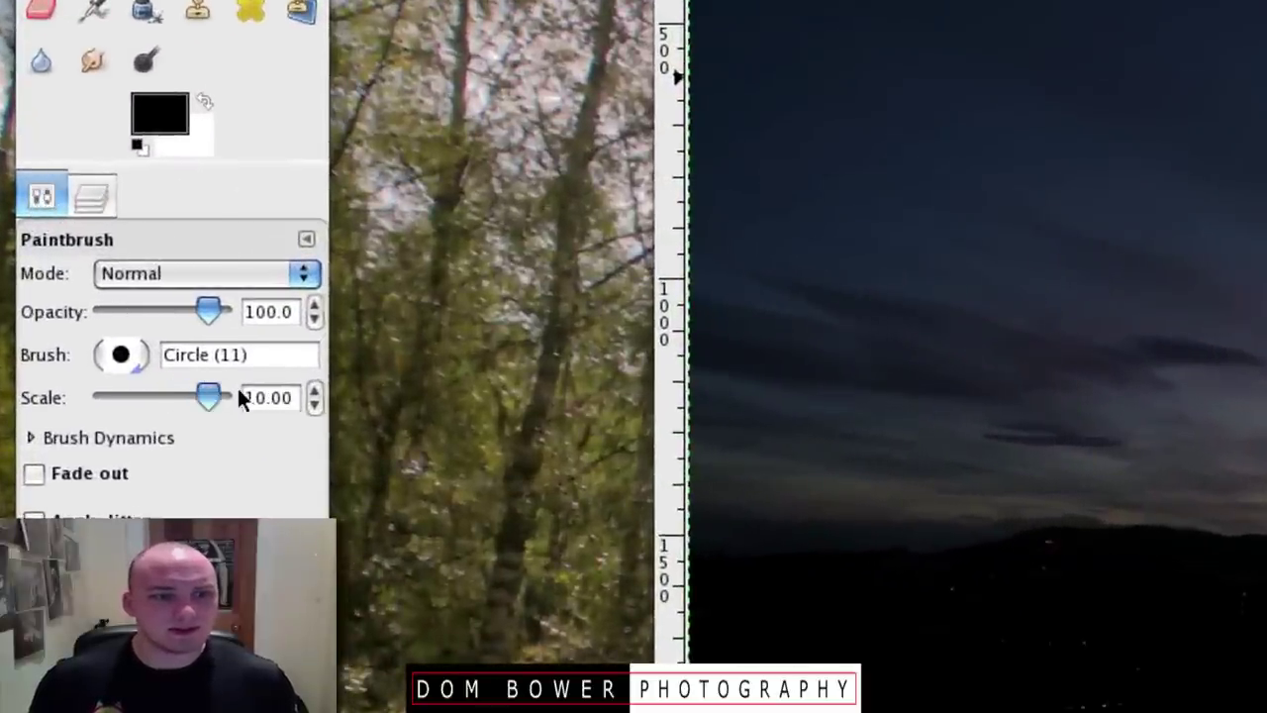
click(121, 354)
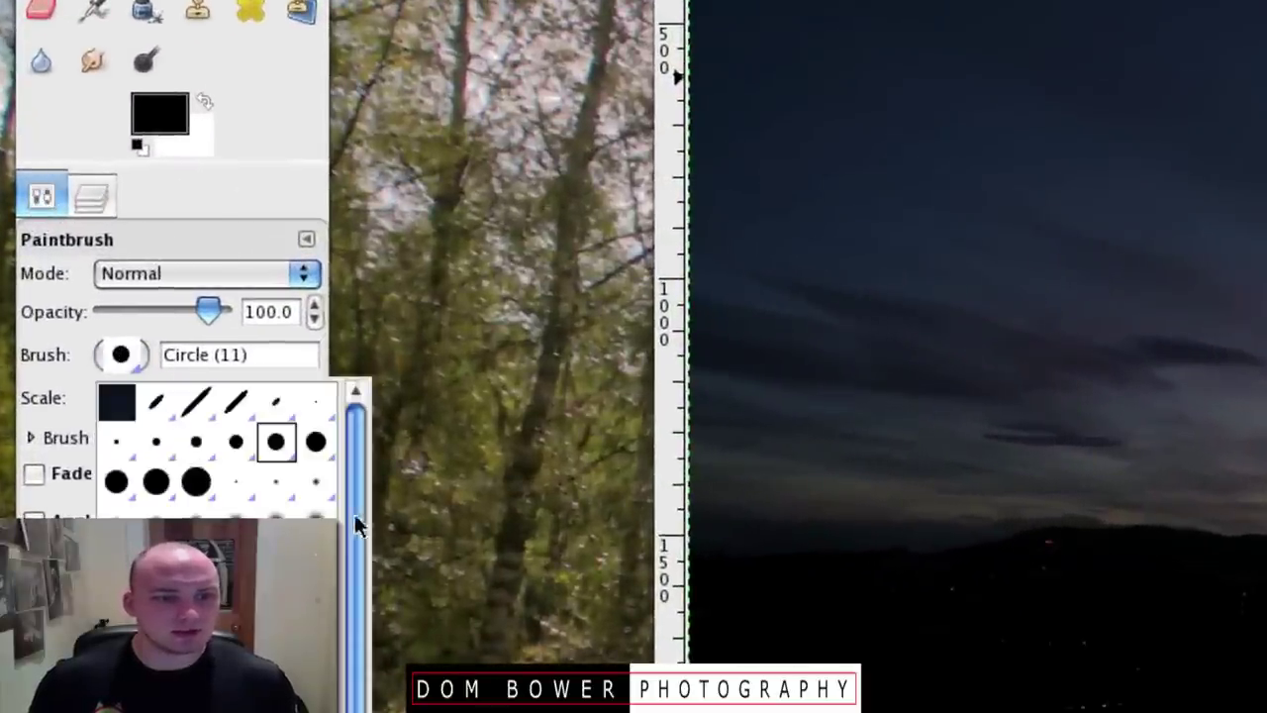
click(315, 521)
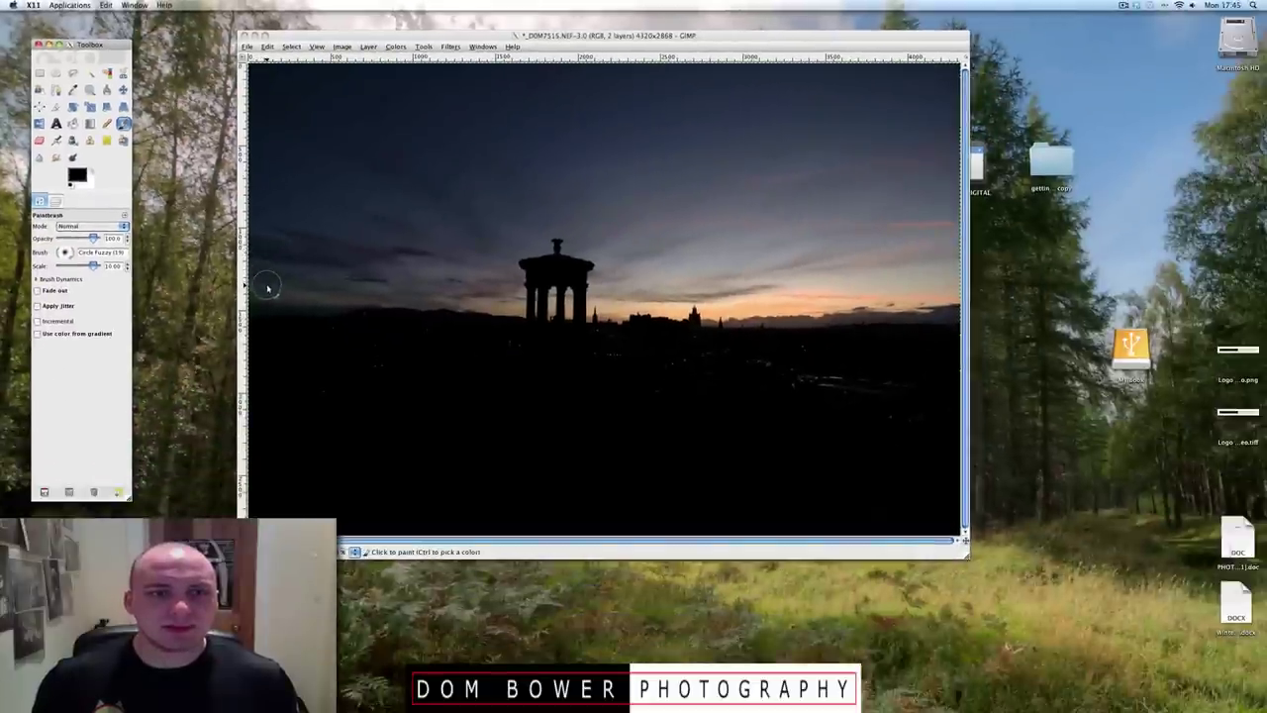
Step: Try black brush strokes over the sky on the layer mask, undo them, and paint loose test strokes over the dark foreground
click(268, 286)
mouse_move(259, 289)
mouse_down()
mouse_move(422, 294)
mouse_move(371, 292)
mouse_move(409, 204)
mouse_up()
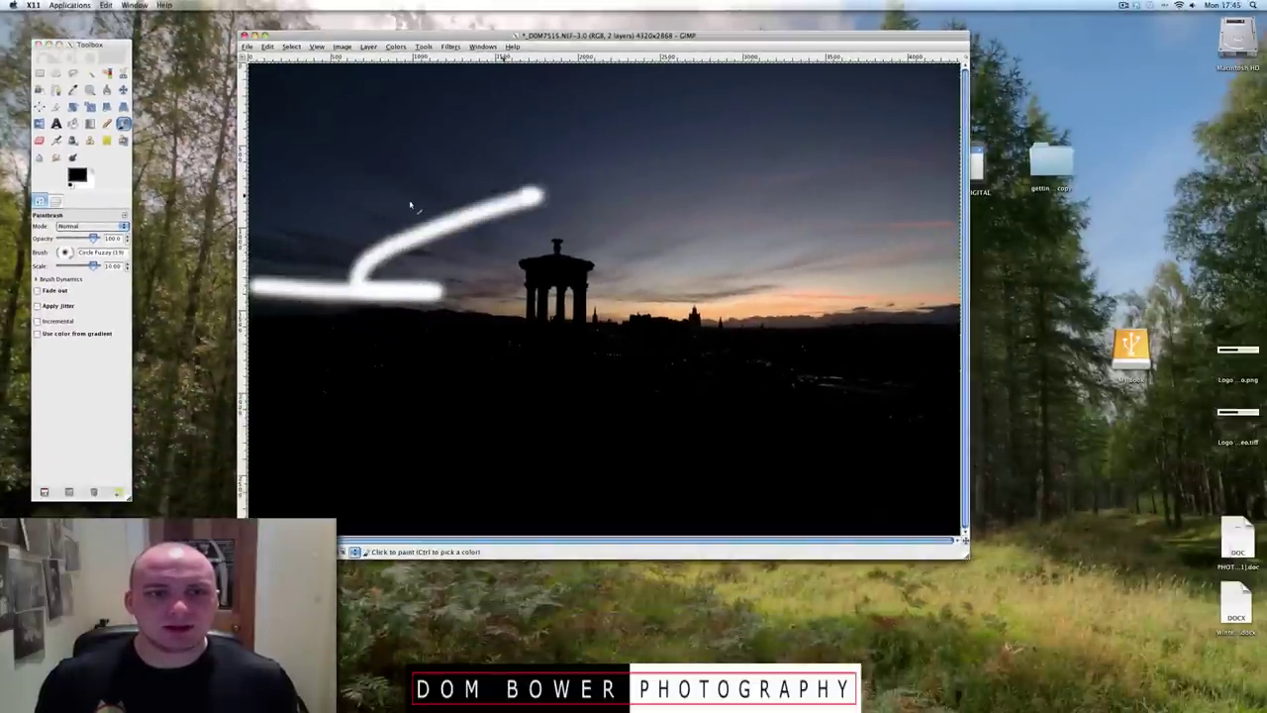
key(ctrl+z)
key(ctrl+z)
key(ctrl+z)
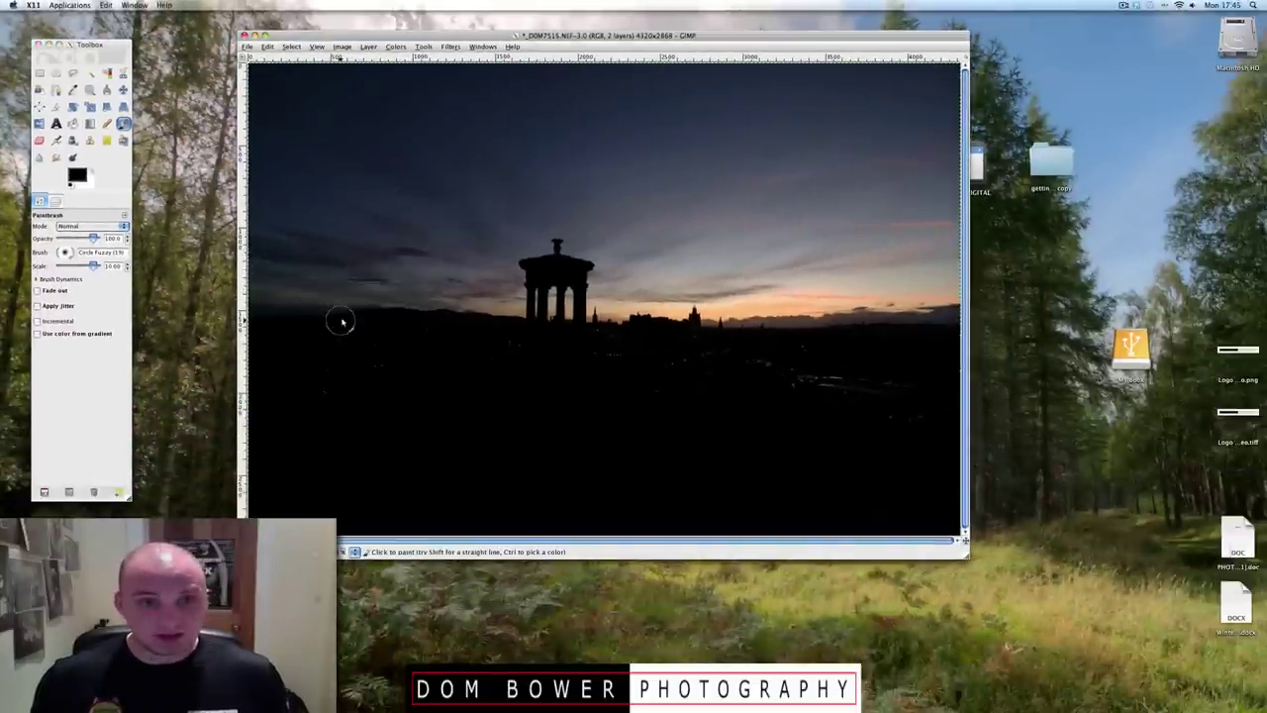
mouse_move(283, 330)
mouse_down()
mouse_move(476, 332)
mouse_move(433, 364)
mouse_move(331, 389)
mouse_move(486, 406)
mouse_move(401, 437)
mouse_move(639, 461)
mouse_move(354, 482)
mouse_move(762, 484)
mouse_move(759, 441)
mouse_move(738, 420)
mouse_move(471, 379)
mouse_up()
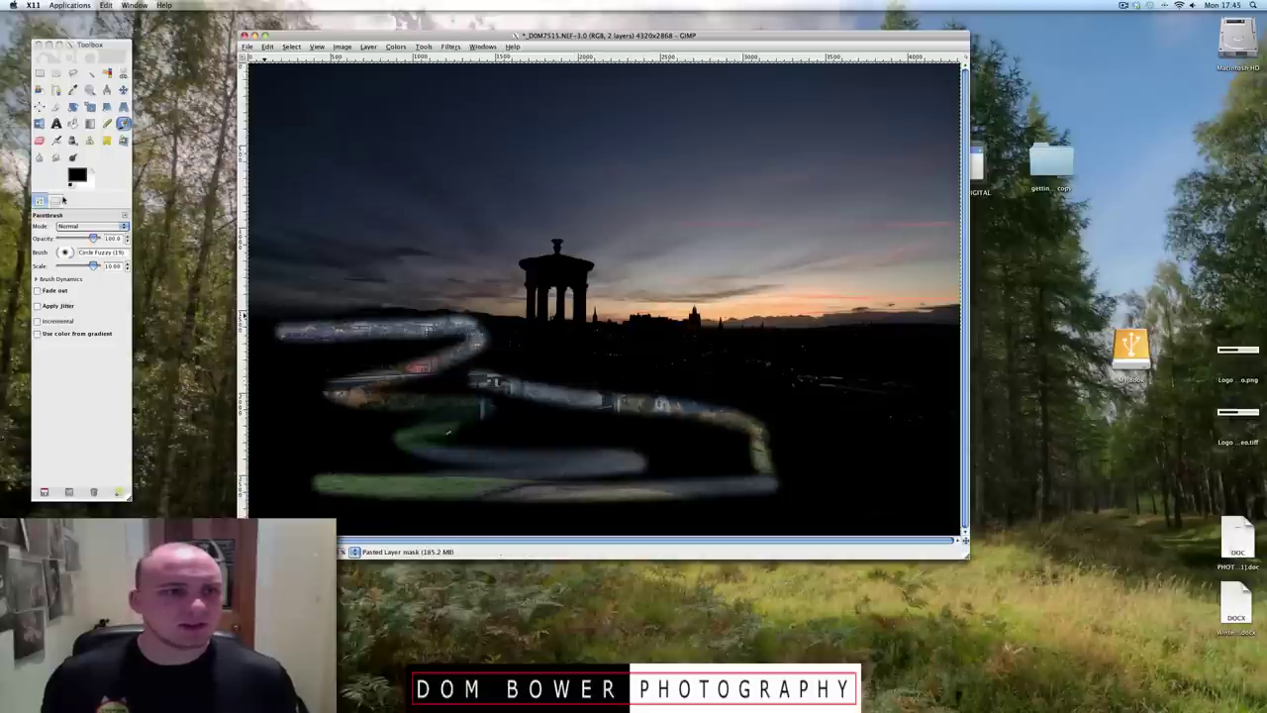
Step: Draw a short upward black-to-white Blend gradient at the horizon on the layer mask, and enlarge the image window around the photo
click(89, 124)
click(89, 124)
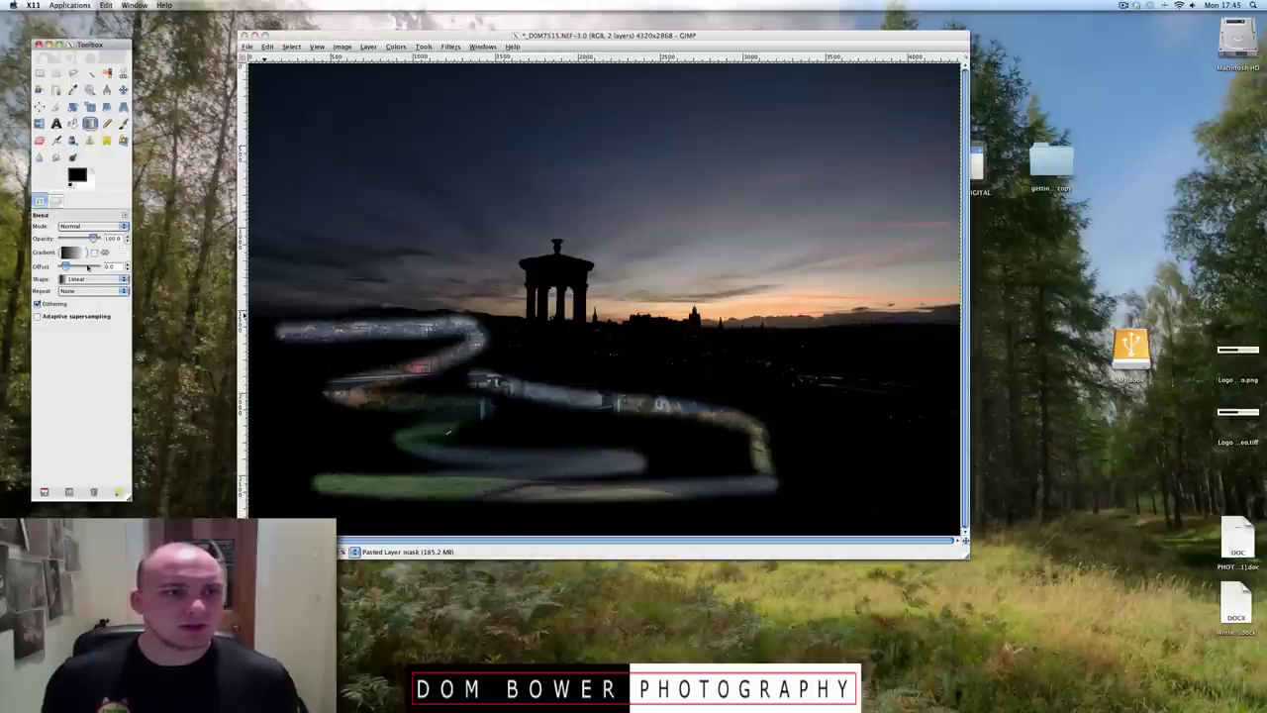
click(57, 203)
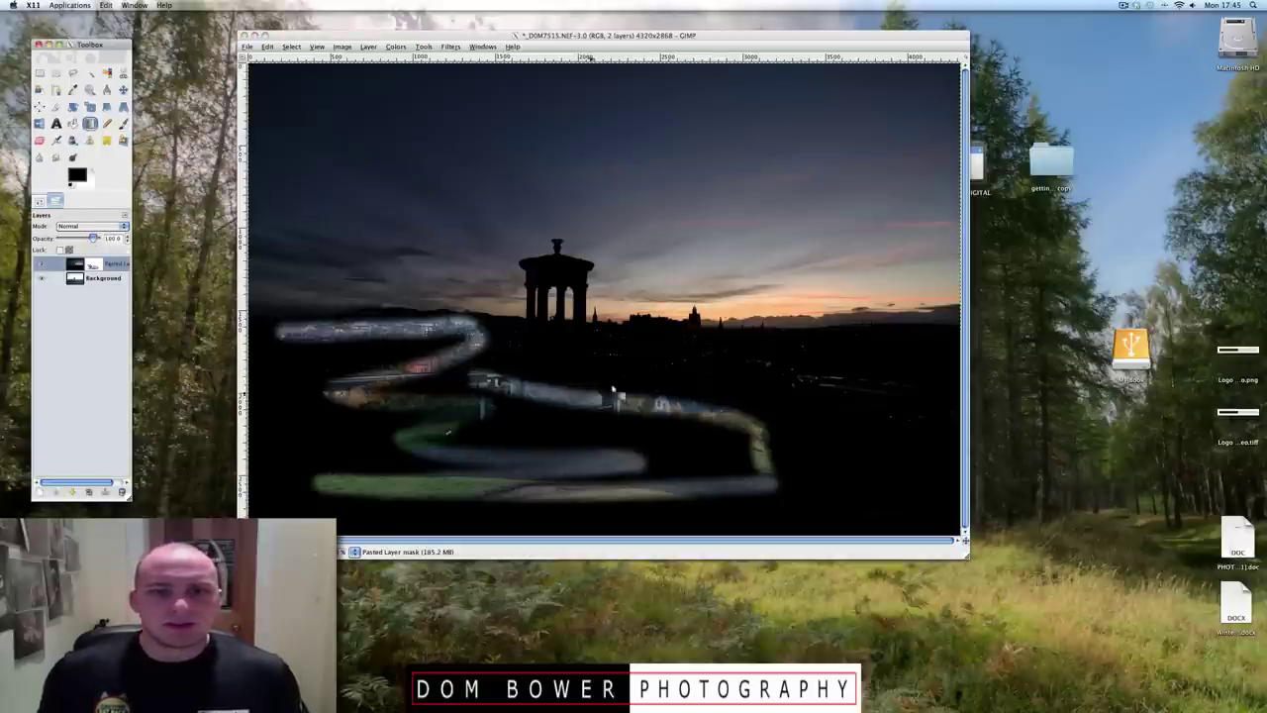
click(645, 334)
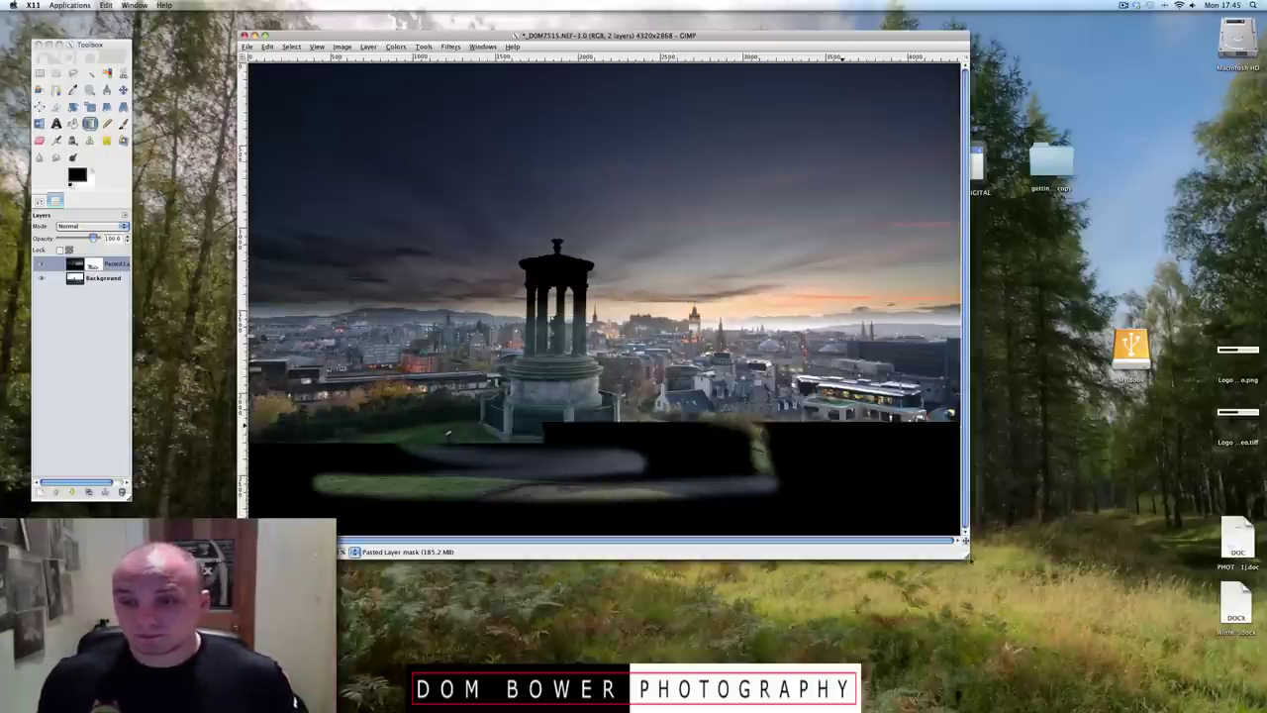
drag(969, 559, 1137, 610)
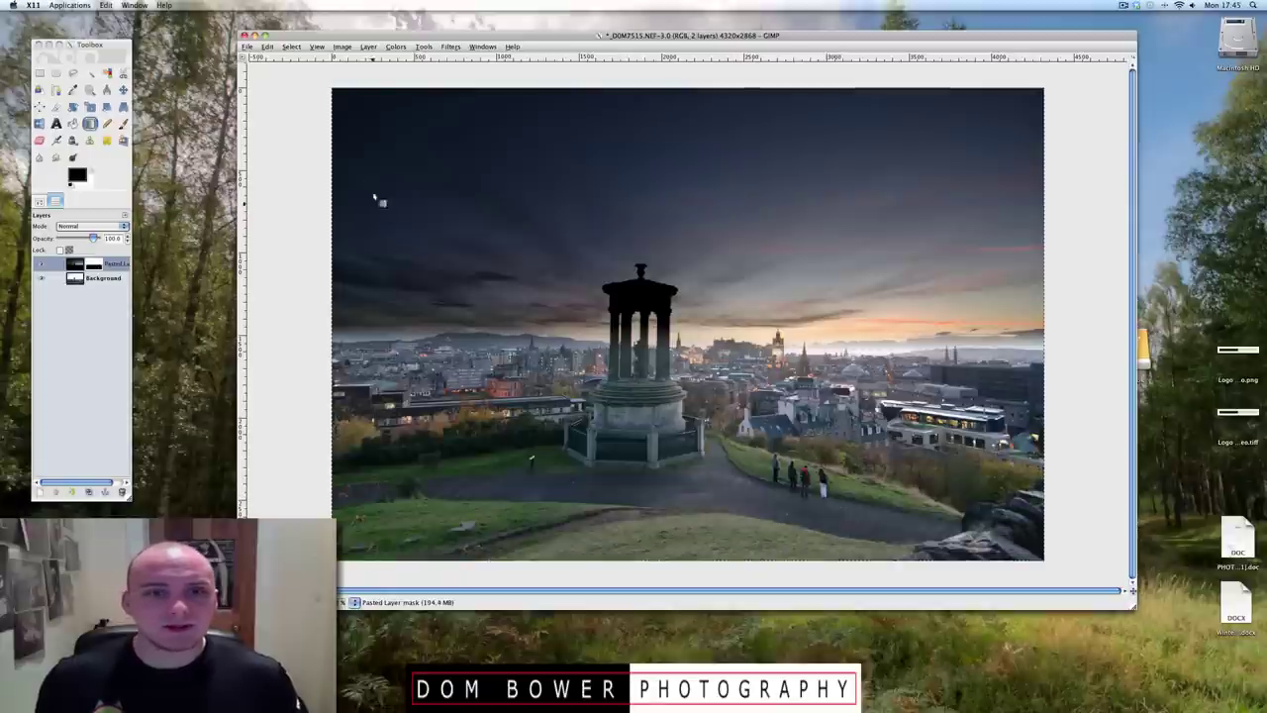
Step: Paint black over the monument's roof and columns on the layer mask with the fuzzy Paintbrush, reducing its scale to 2.20
click(118, 127)
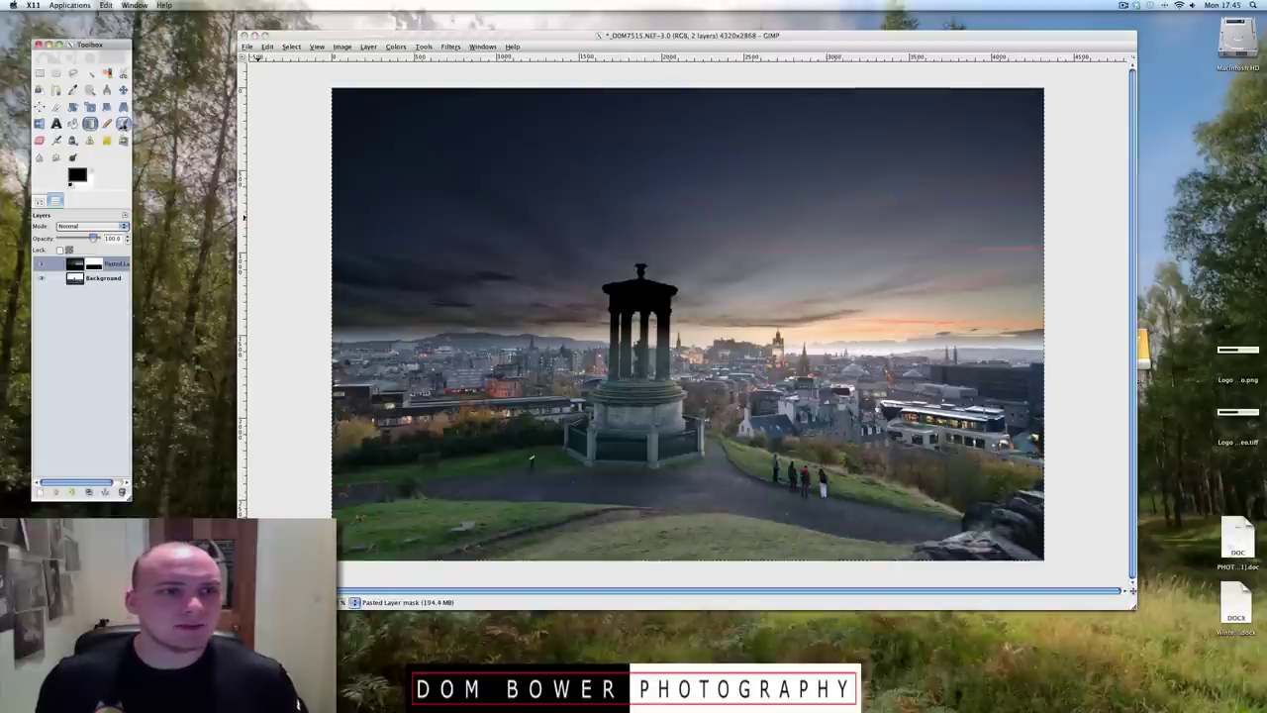
click(40, 202)
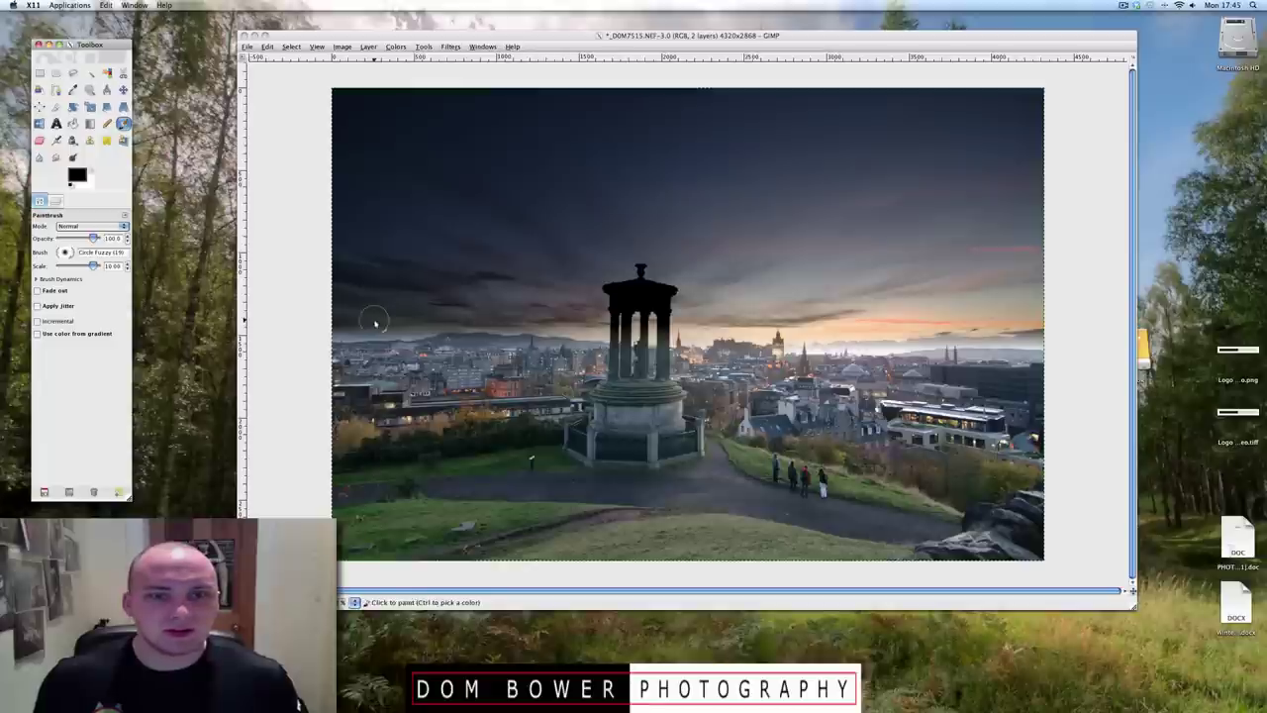
click(372, 362)
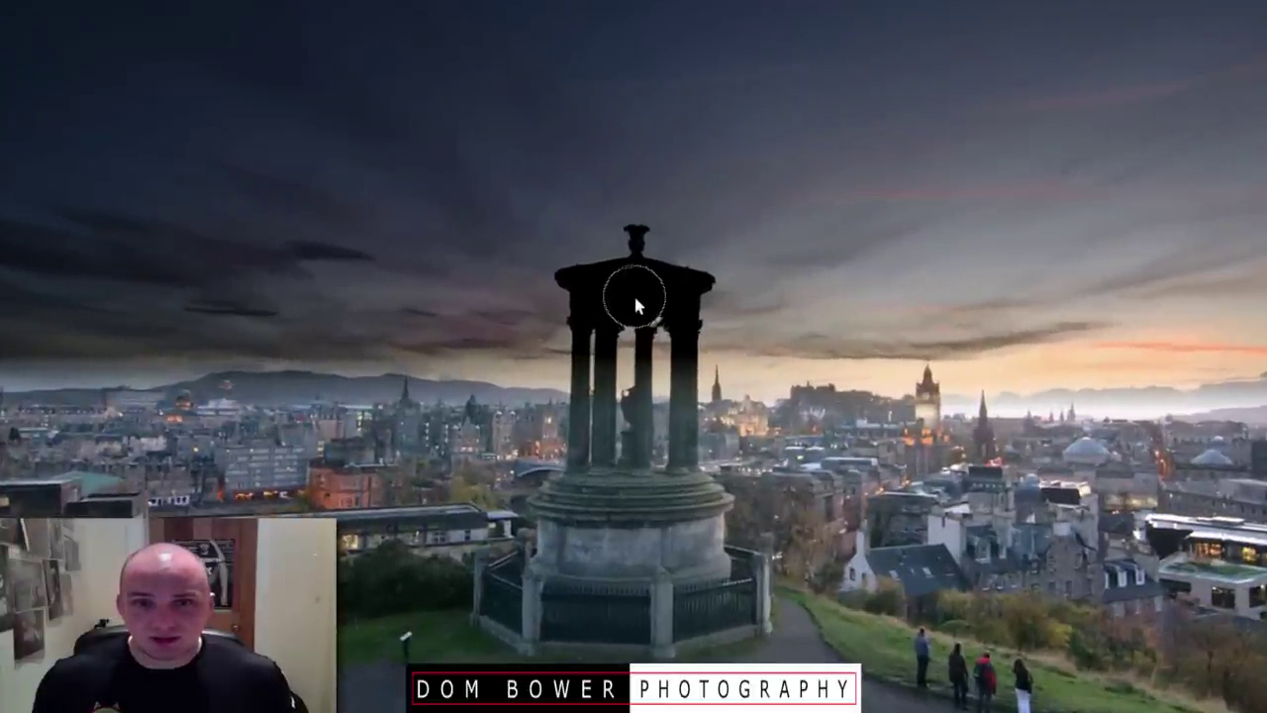
mouse_move(633, 297)
mouse_down()
mouse_move(621, 291)
mouse_move(655, 299)
mouse_up()
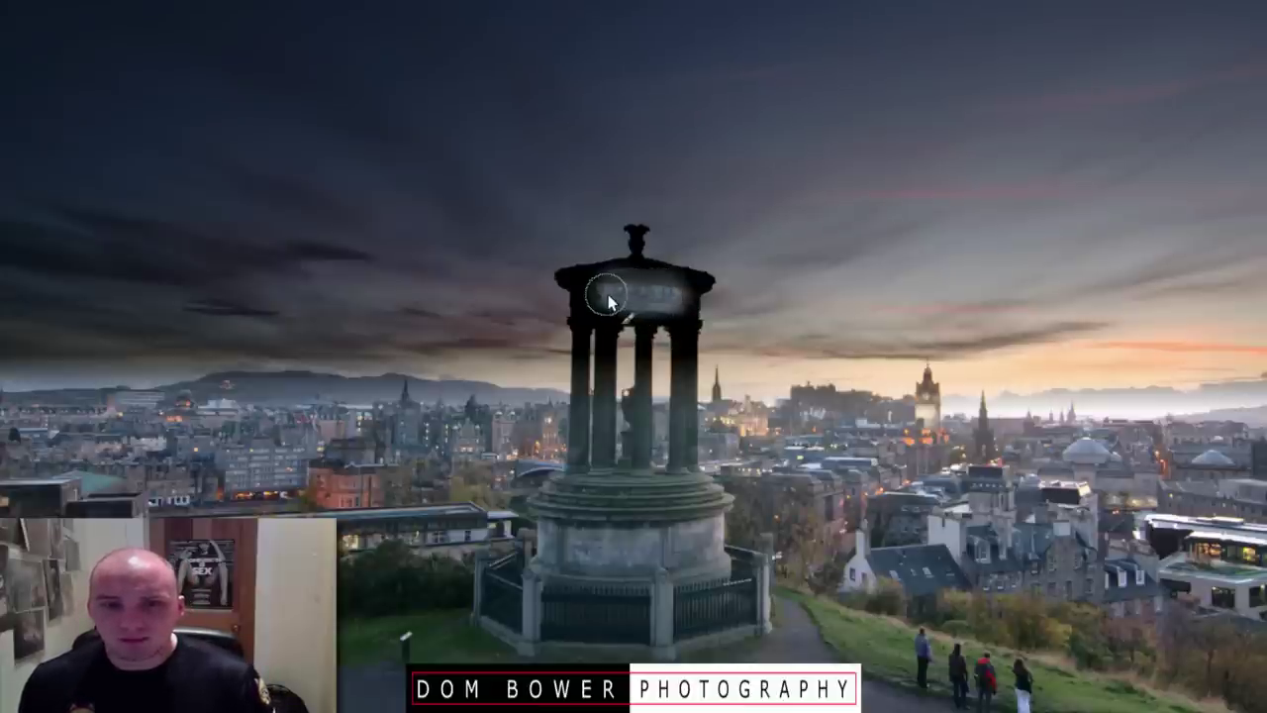
key([)
mouse_move(601, 296)
mouse_down()
mouse_move(586, 297)
mouse_move(607, 300)
mouse_move(604, 442)
mouse_up()
mouse_move(646, 370)
mouse_down()
mouse_move(647, 338)
mouse_move(645, 419)
mouse_move(646, 351)
mouse_move(682, 326)
mouse_move(681, 384)
mouse_move(690, 319)
mouse_move(683, 424)
mouse_move(684, 391)
mouse_up()
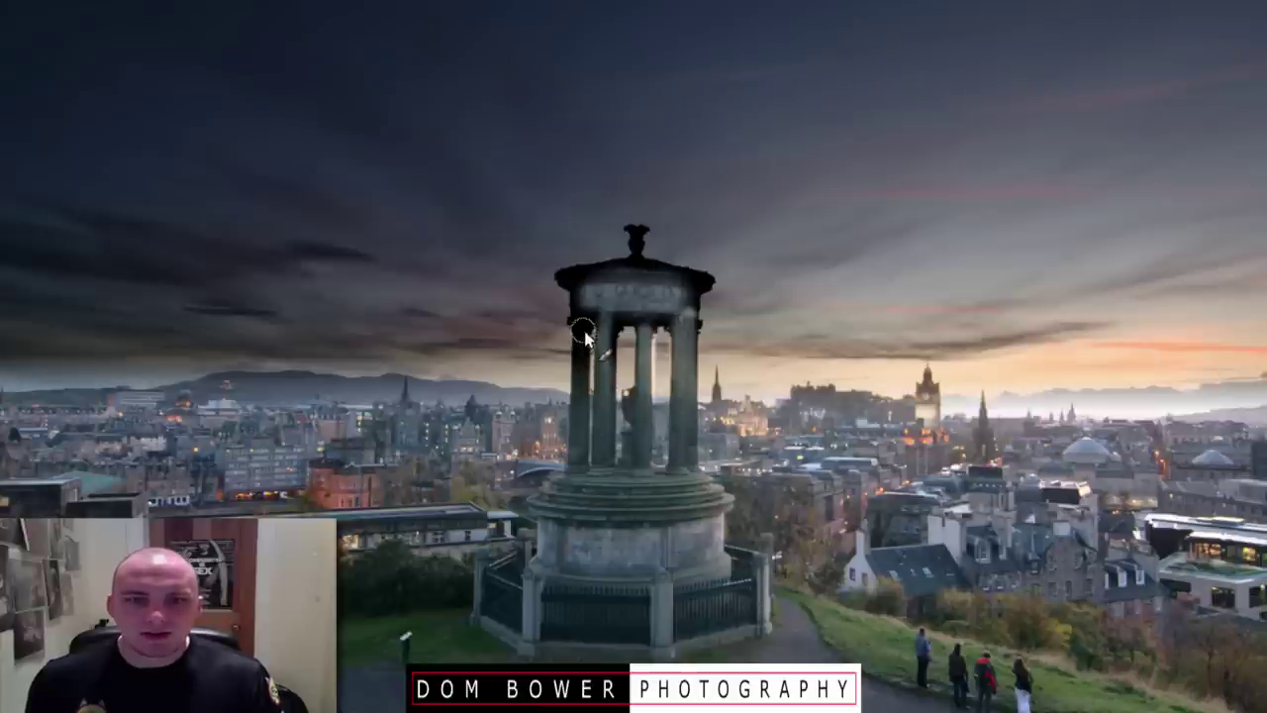
mouse_move(580, 338)
mouse_down()
mouse_move(580, 396)
mouse_move(584, 276)
mouse_move(679, 283)
mouse_up()
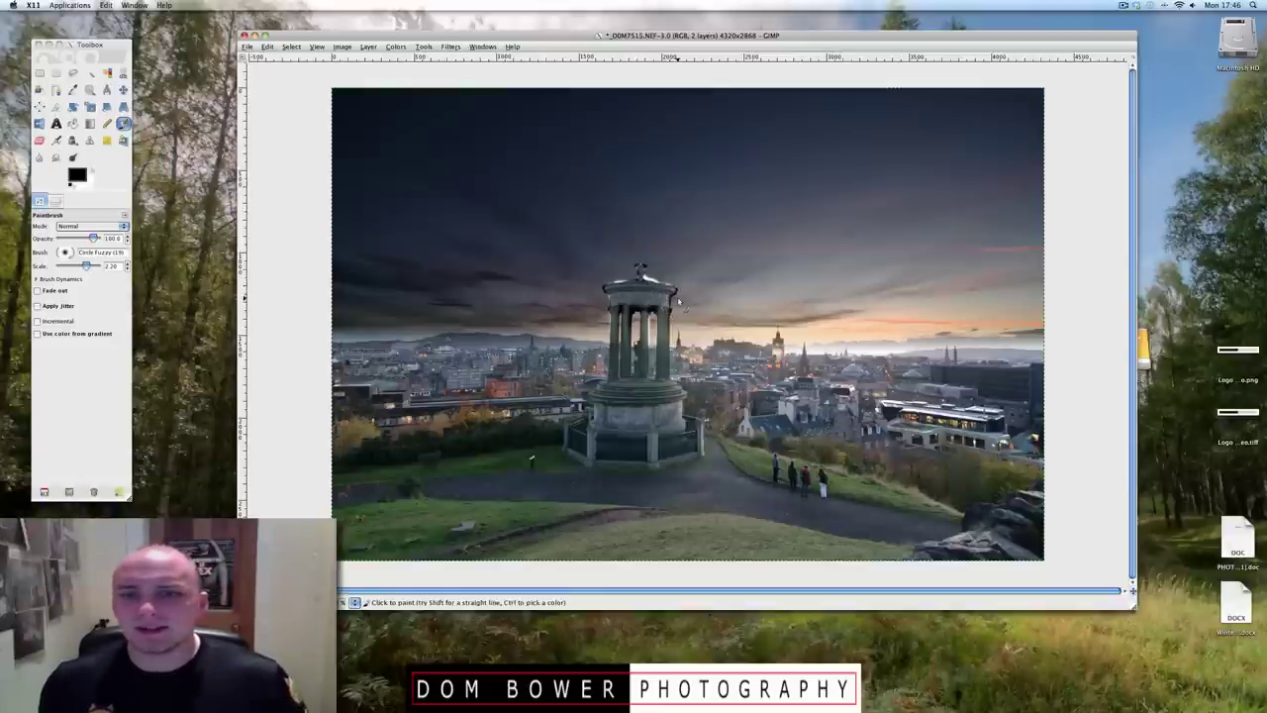
Step: Lower the pasted layer's opacity to about 76.7, and paint white over the monument's roof on the mask at brush scale 4.00
click(56, 201)
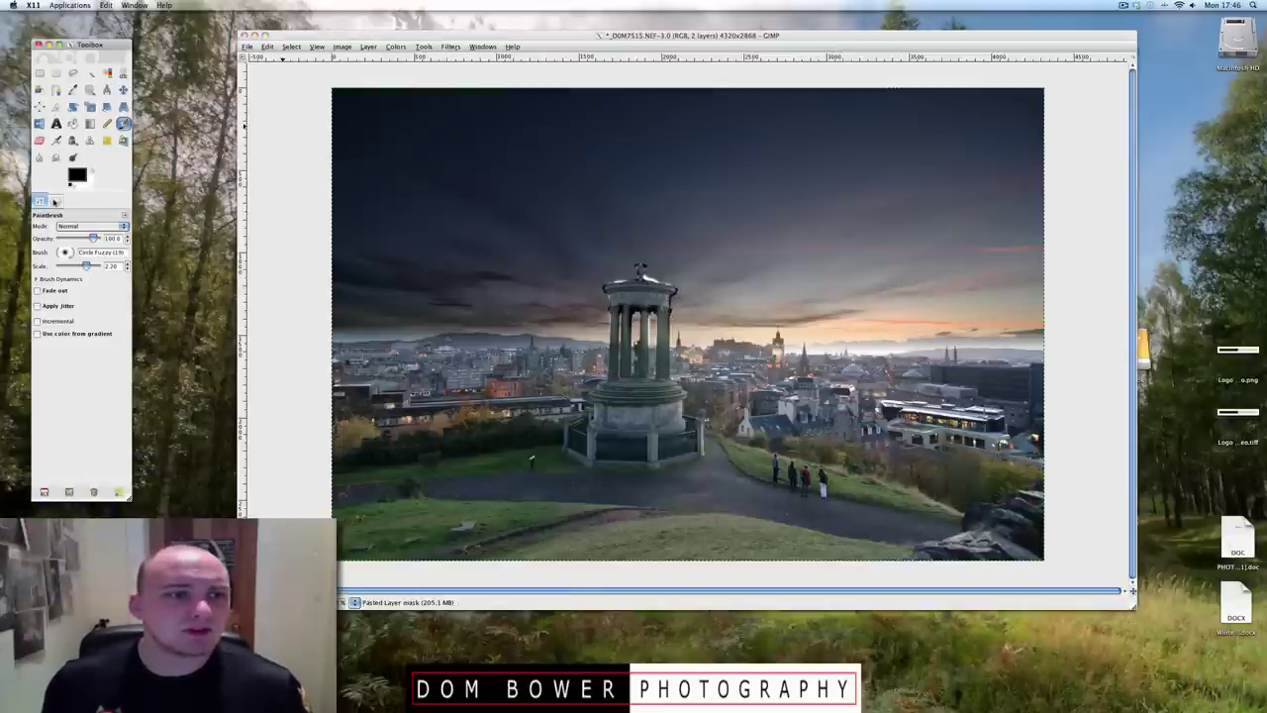
drag(93, 239, 78, 240)
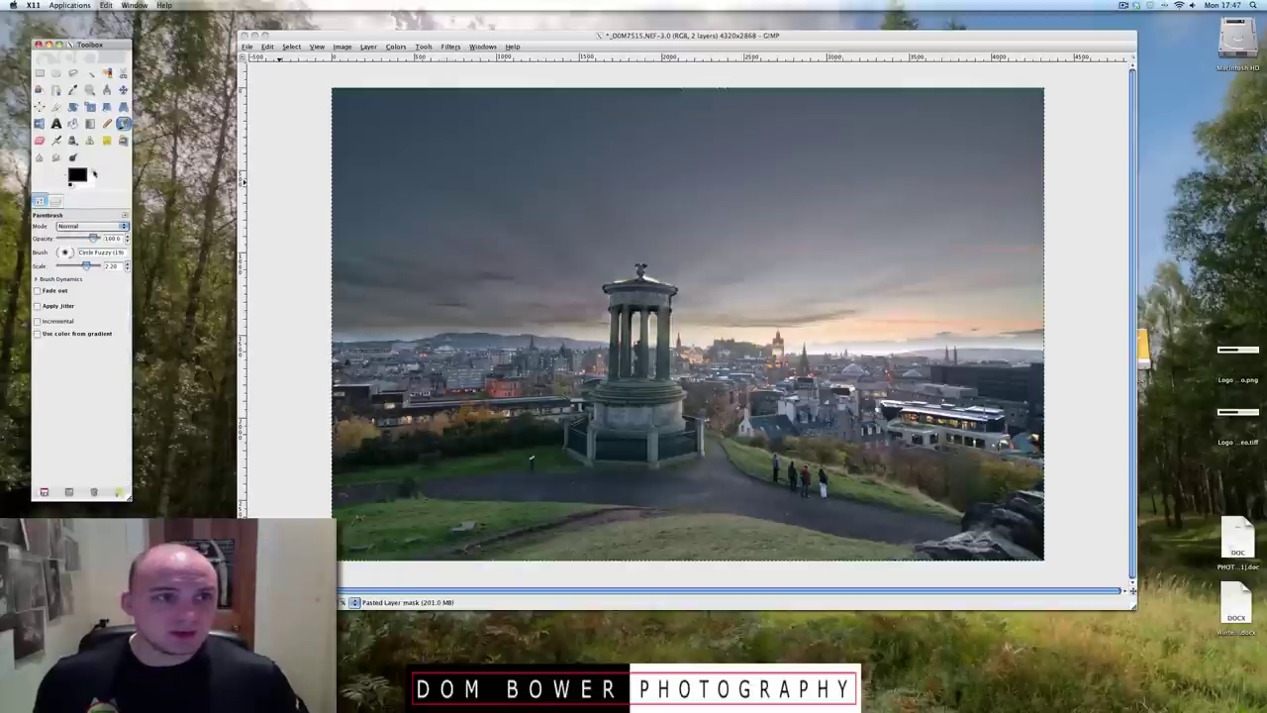
click(94, 174)
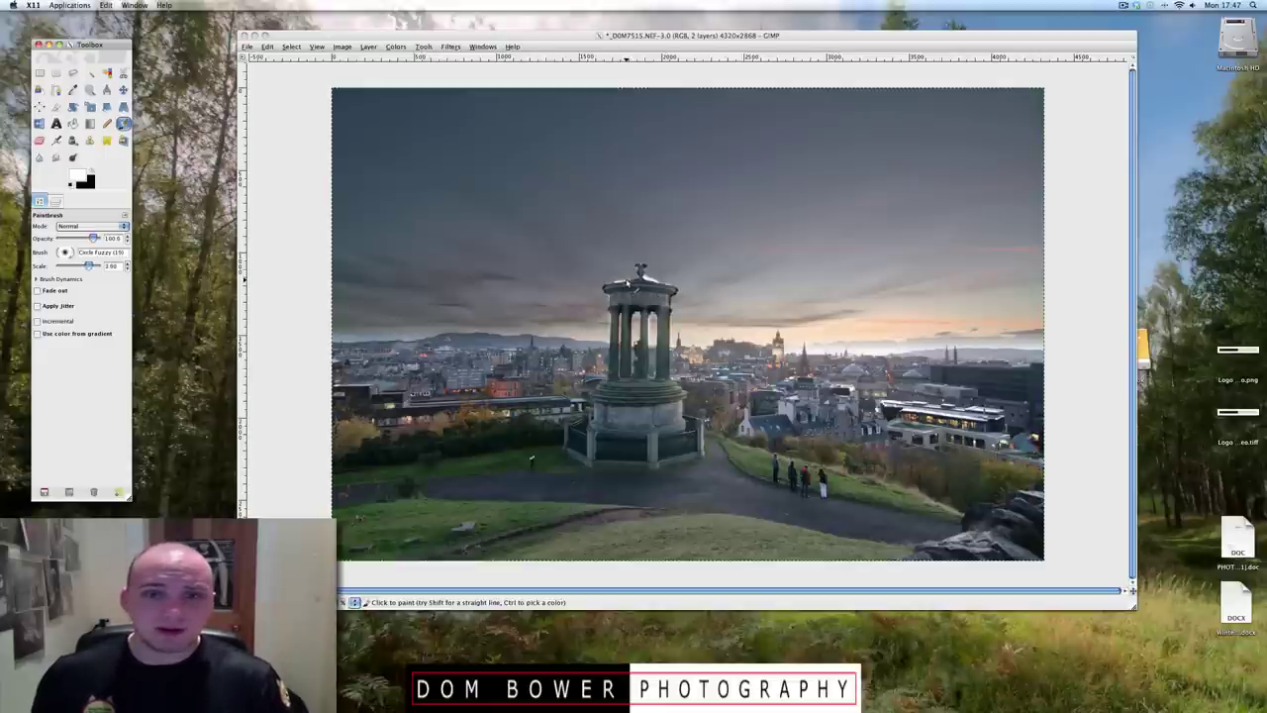
click(618, 287)
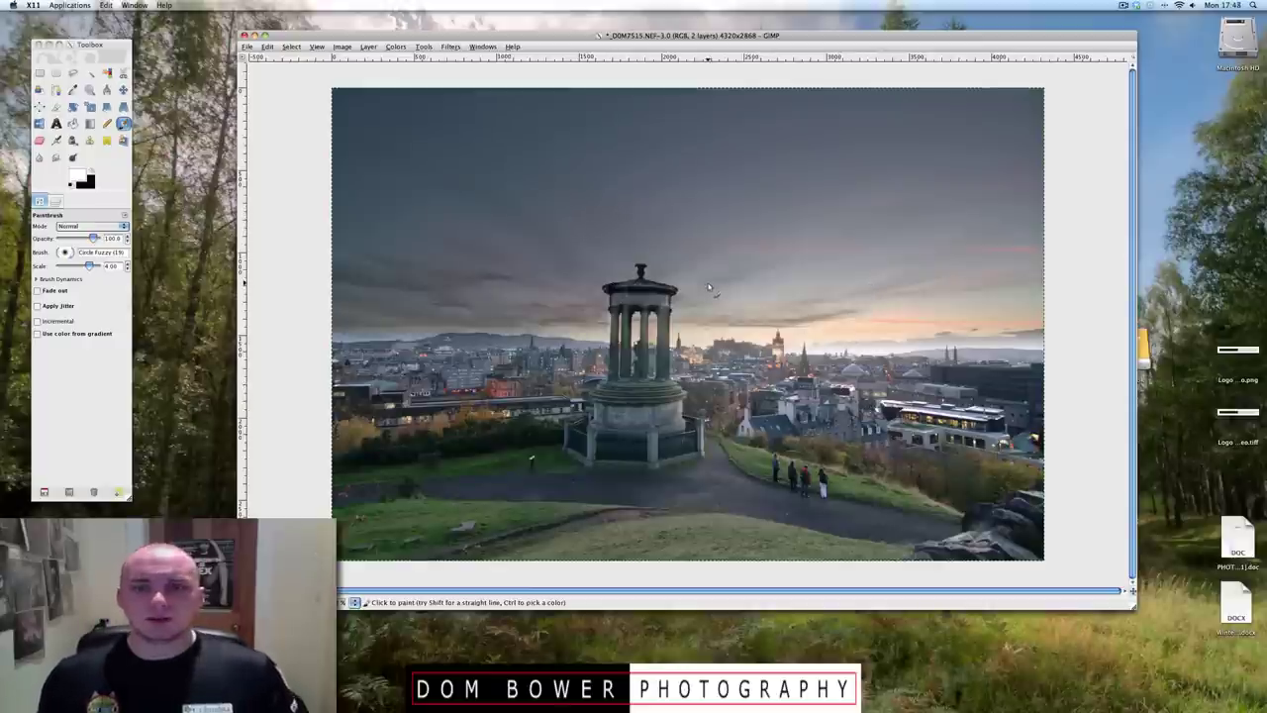
key(ctrl+v)
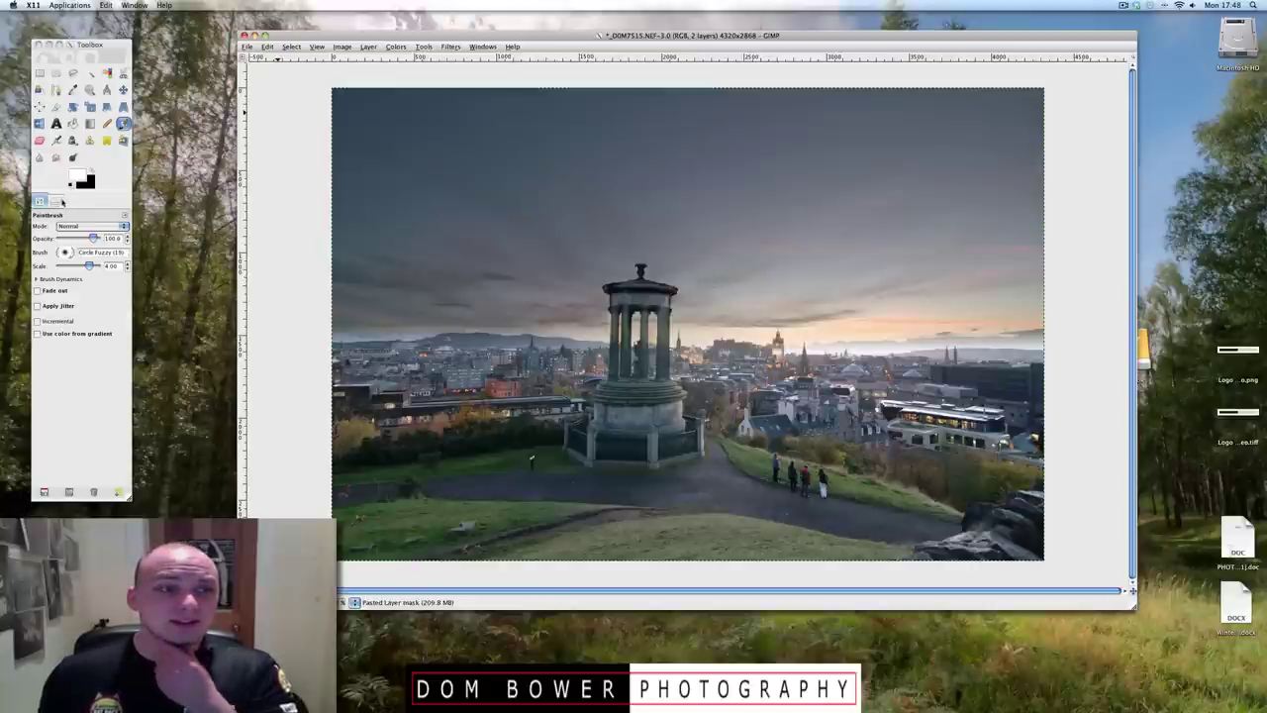
Step: Apply the layer mask to the pasted dark layer
click(57, 201)
right_click(91, 272)
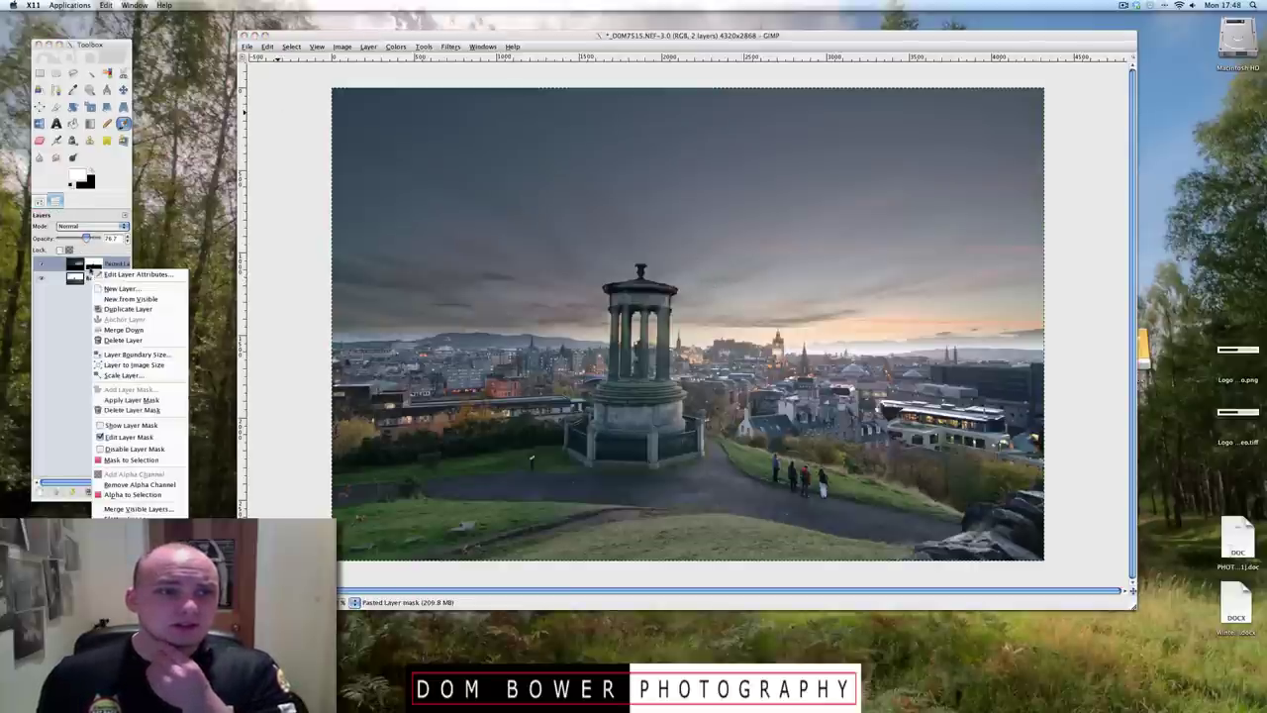
click(142, 399)
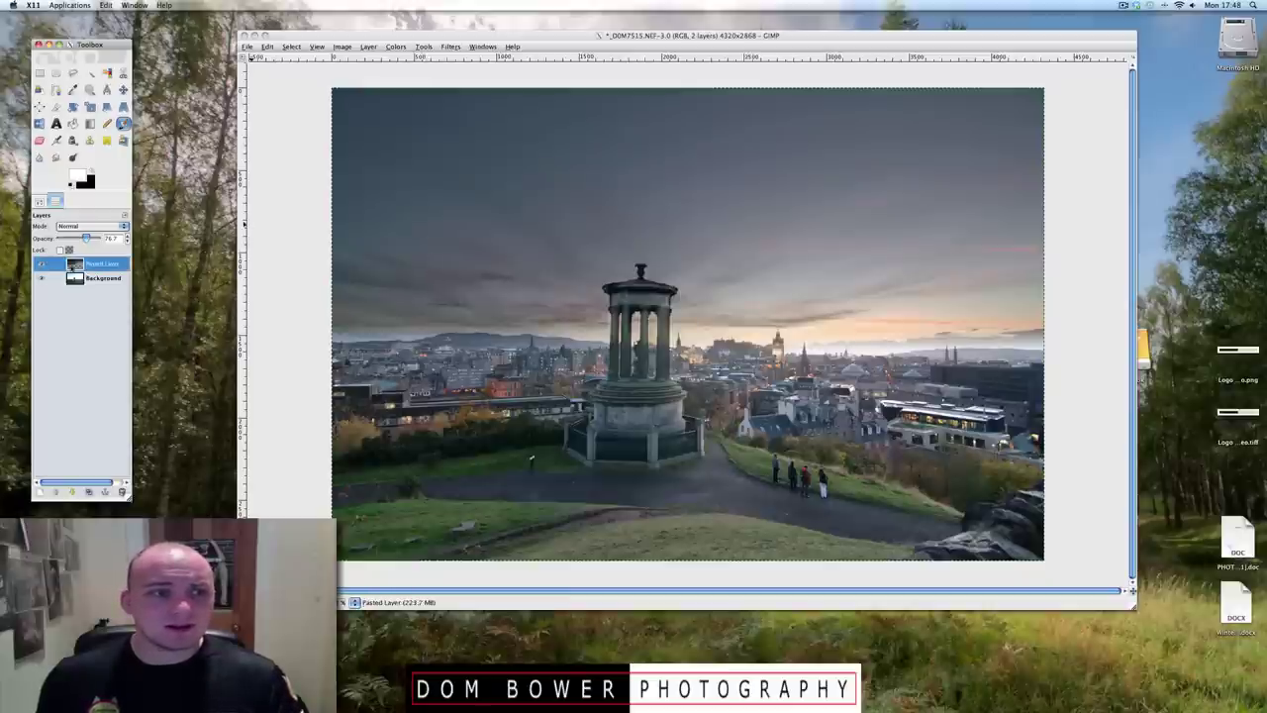
Step: Brighten the pasted layer with Curves by raising the Value curve slightly at its midtones
click(424, 47)
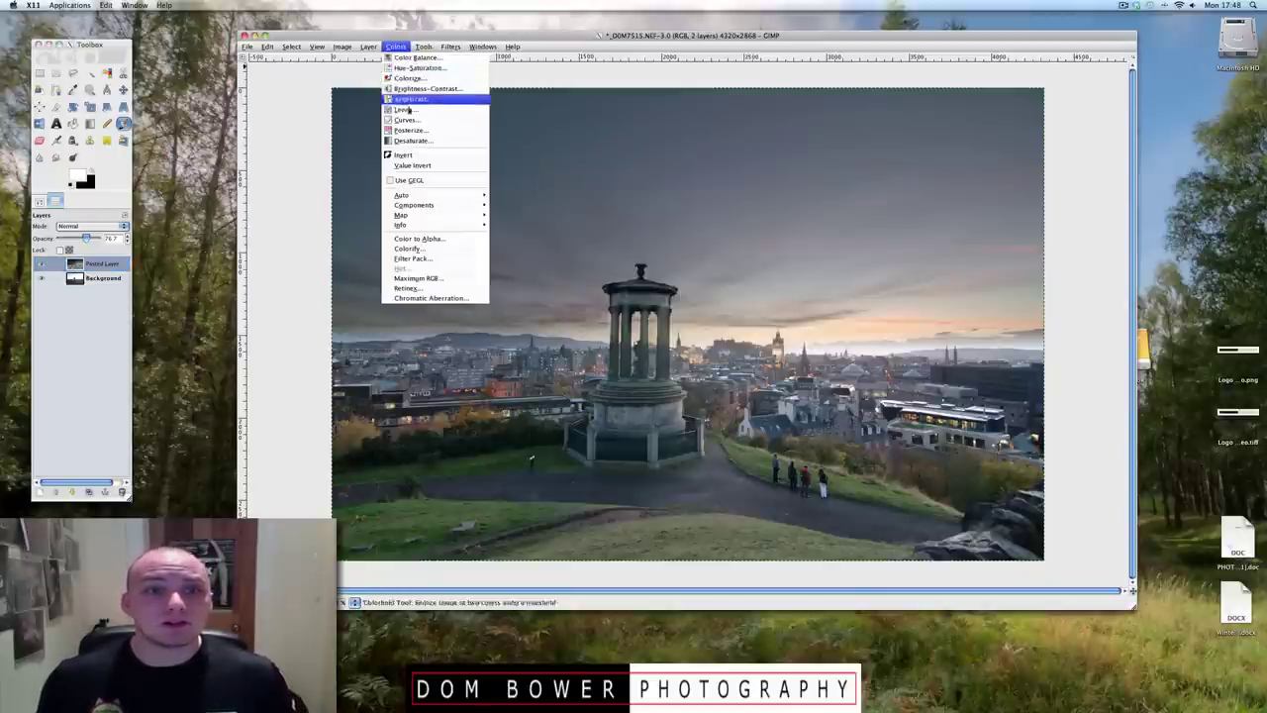
click(426, 120)
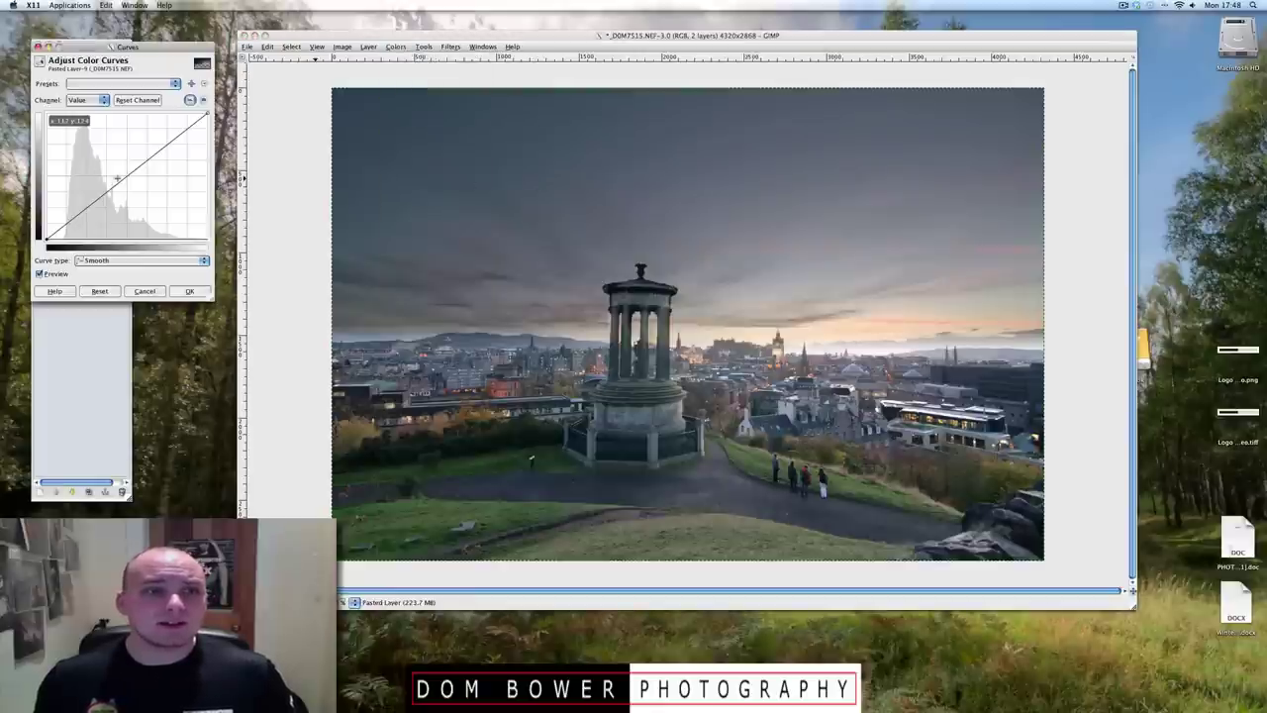
drag(116, 179, 116, 164)
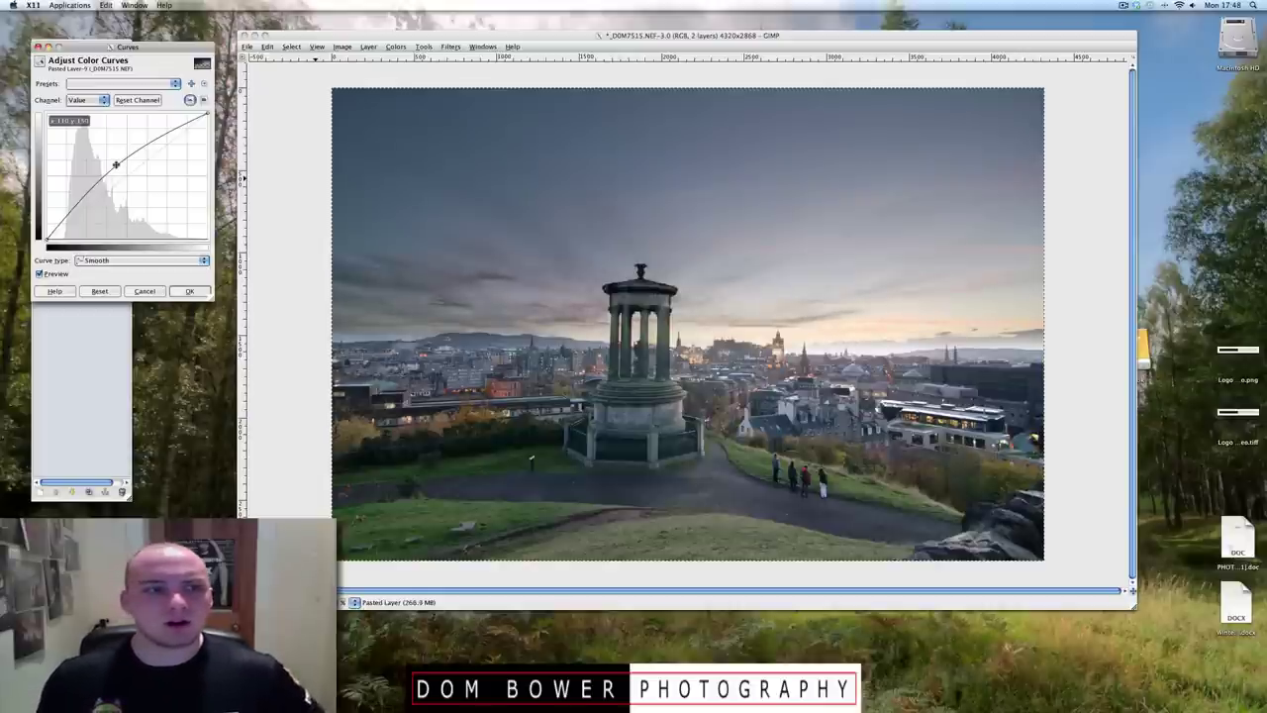
click(189, 291)
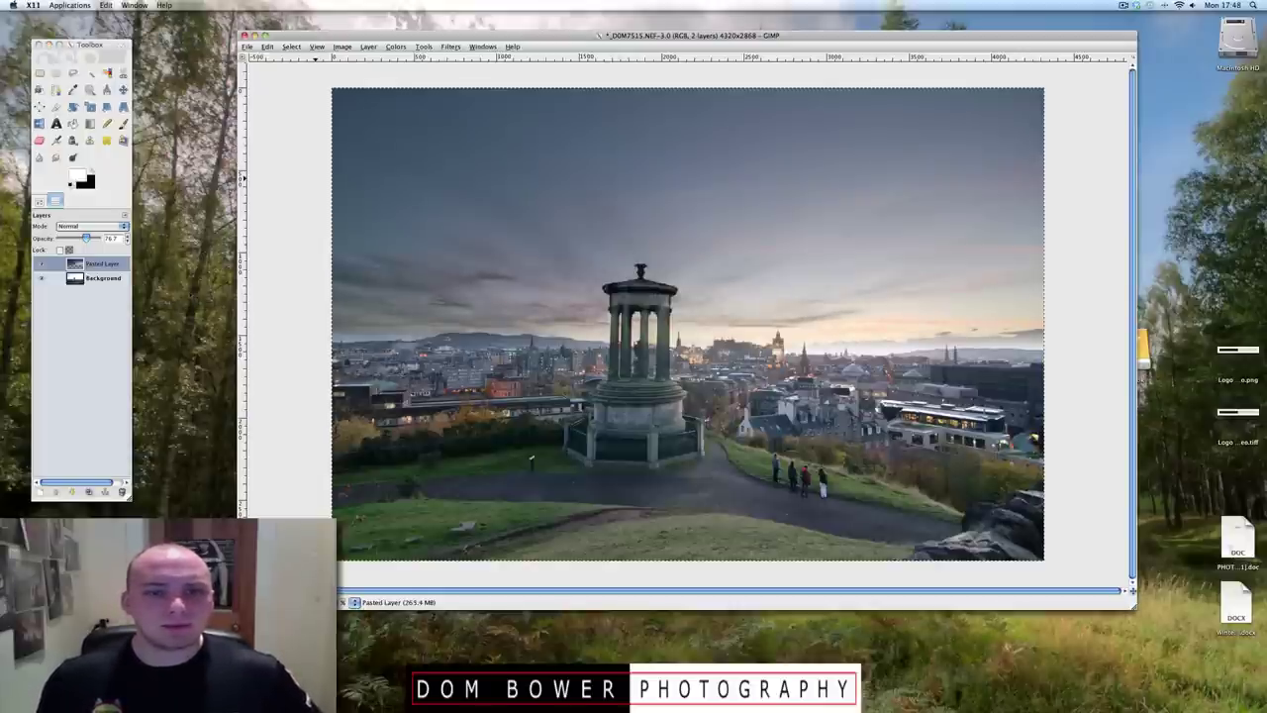
Step: Shape the Background layer's Value curve into a gentle S in Curves, with lowered shadows, a midtone point and raised highlights
click(91, 278)
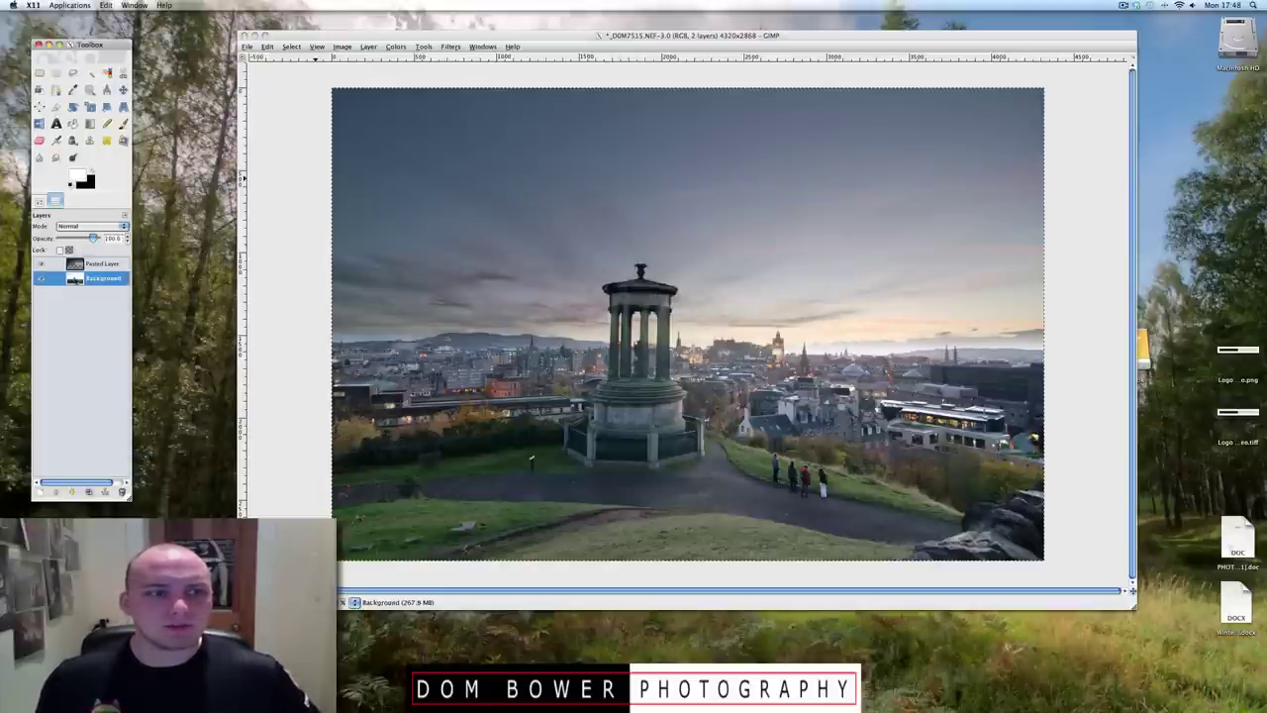
click(396, 47)
click(396, 48)
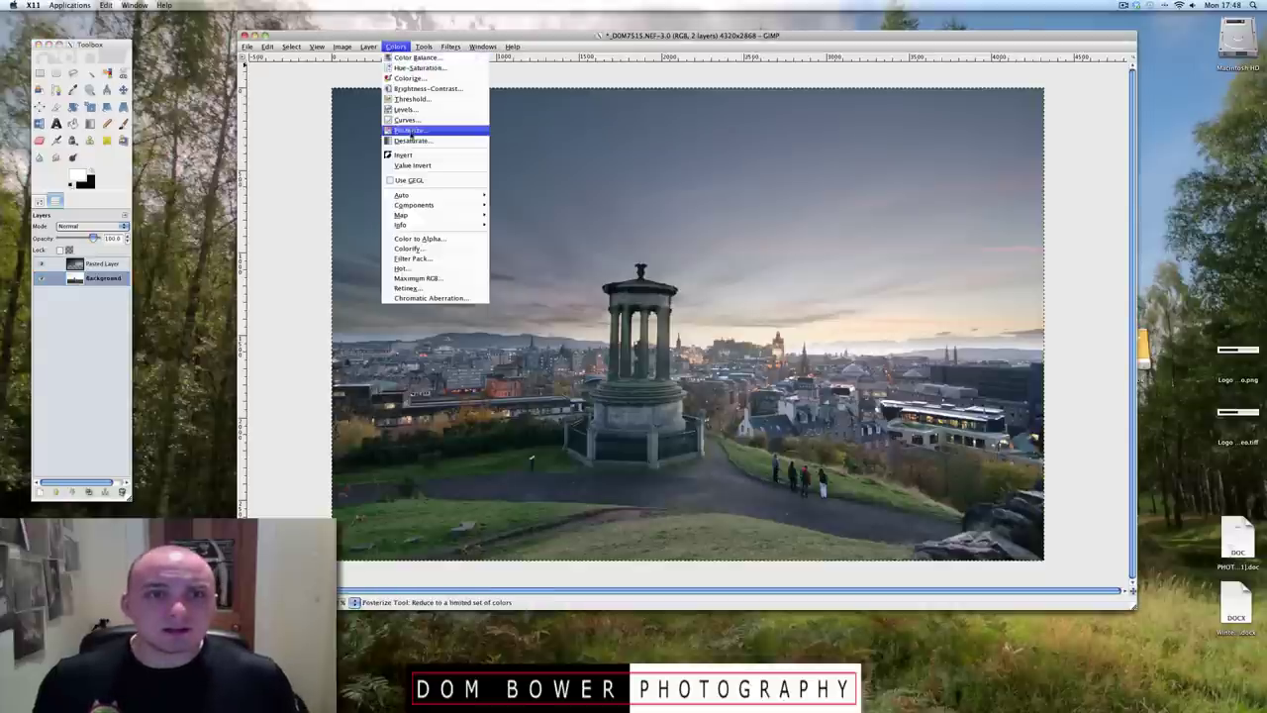
click(406, 120)
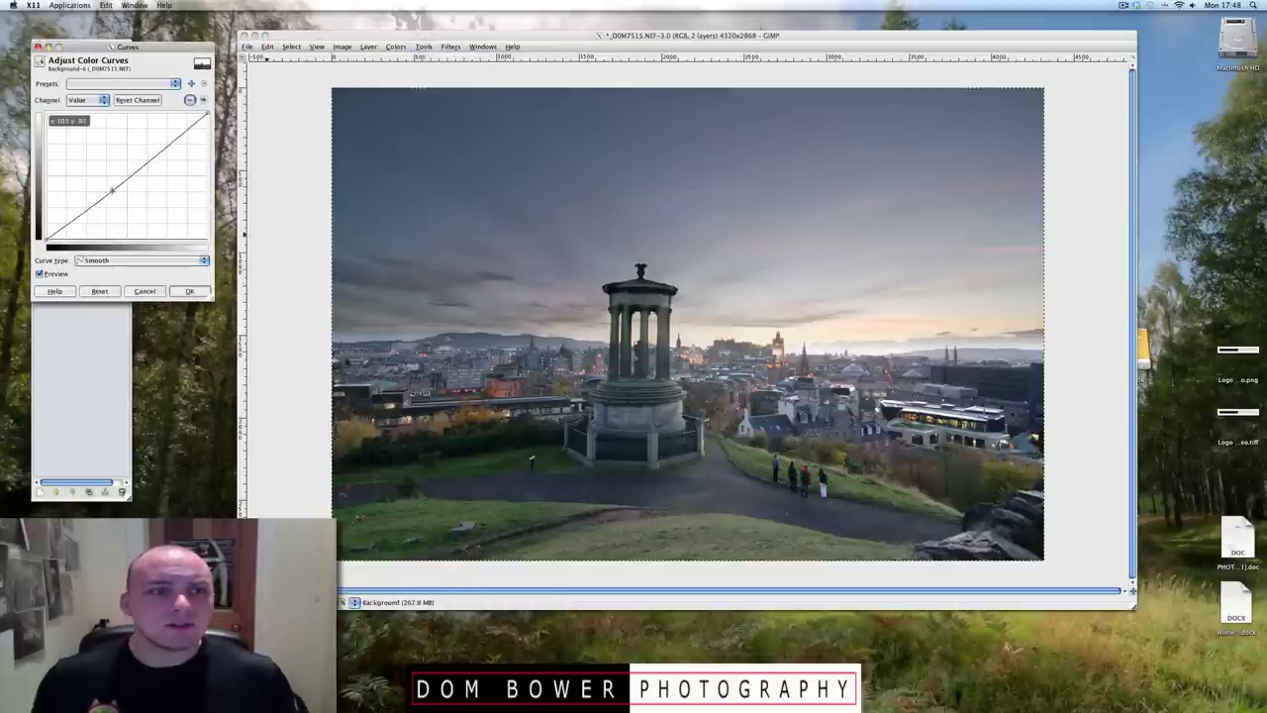
drag(112, 189, 110, 179)
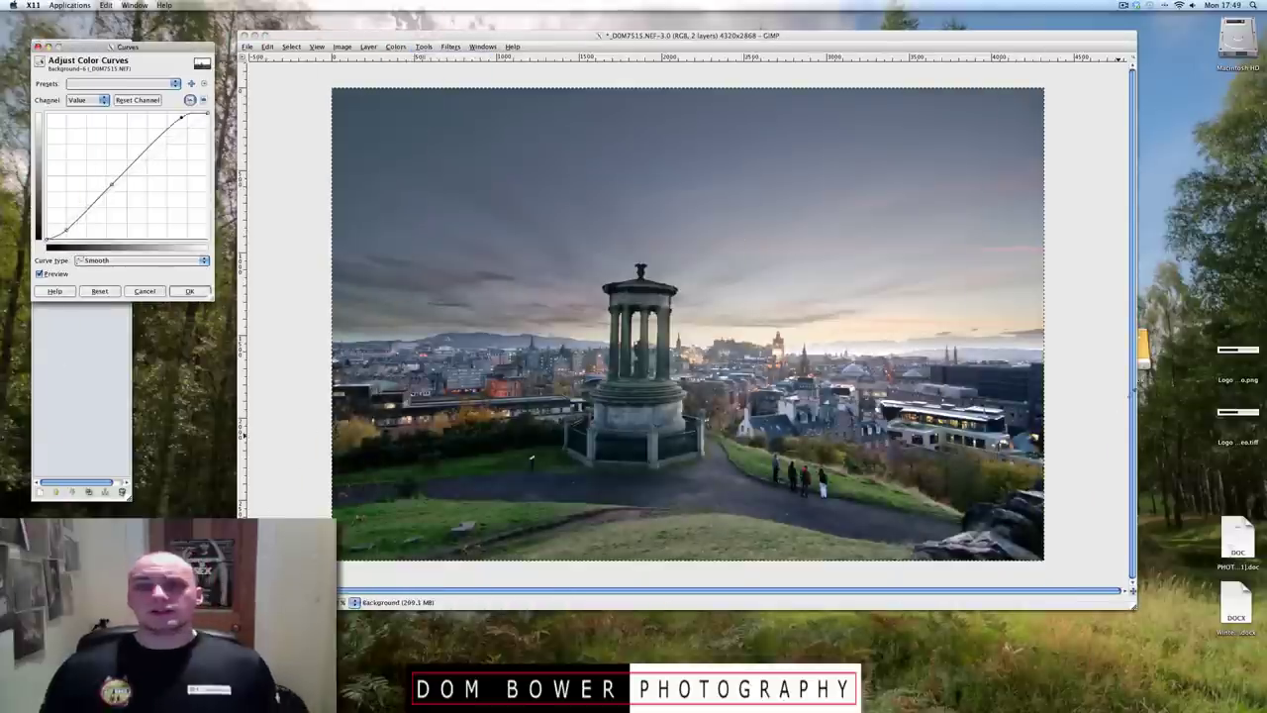